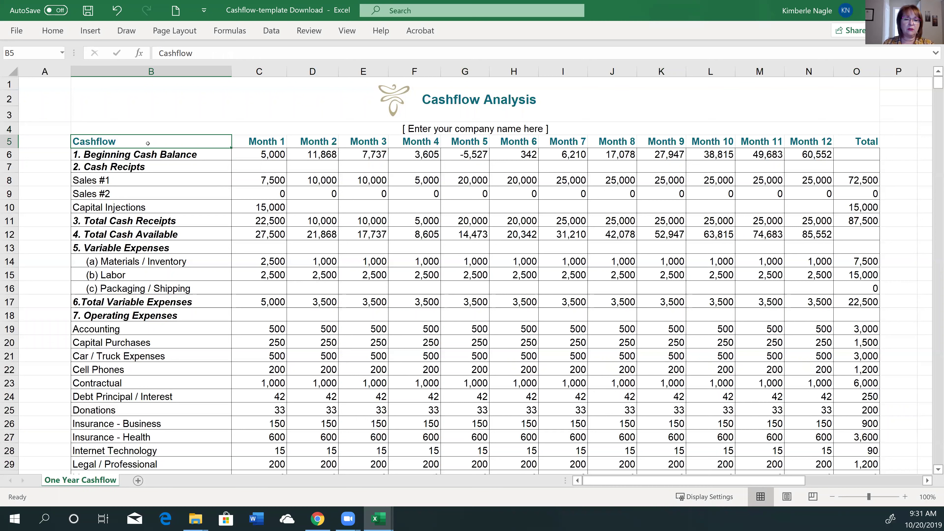
# Set the Month 1 beginning cash balance to 0
pyautogui.press('Down')
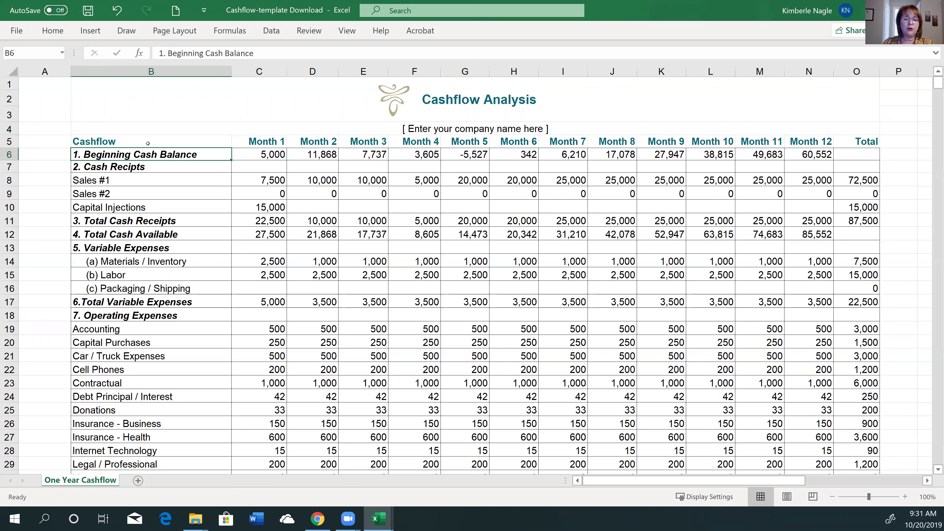
pyautogui.press('Right')
pyautogui.write('0')
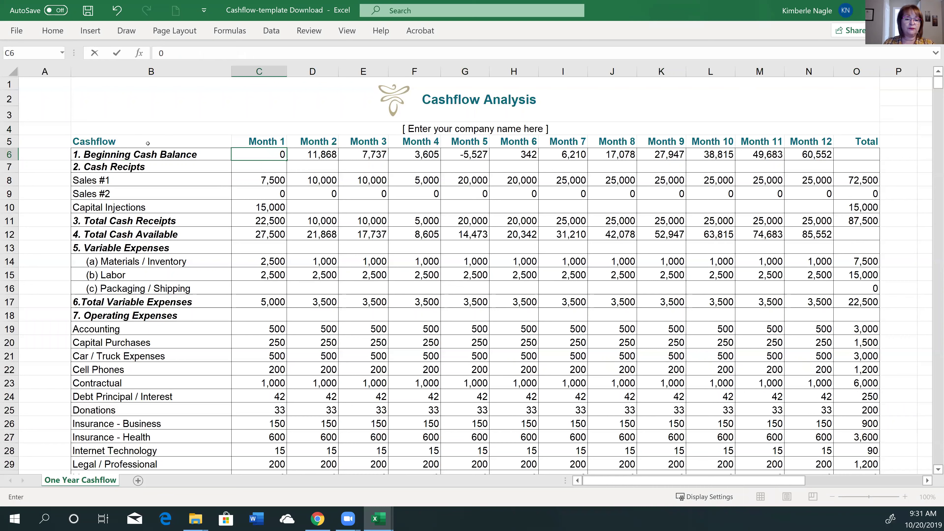
pyautogui.press('Left')
pyautogui.press('Right')
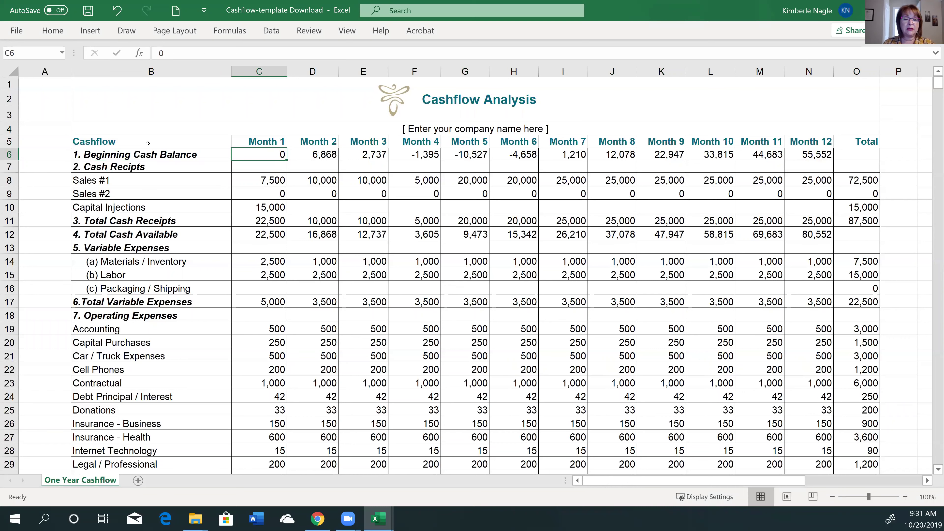
# Set the Month 1 beginning cash balance to 5000
pyautogui.write('5000')
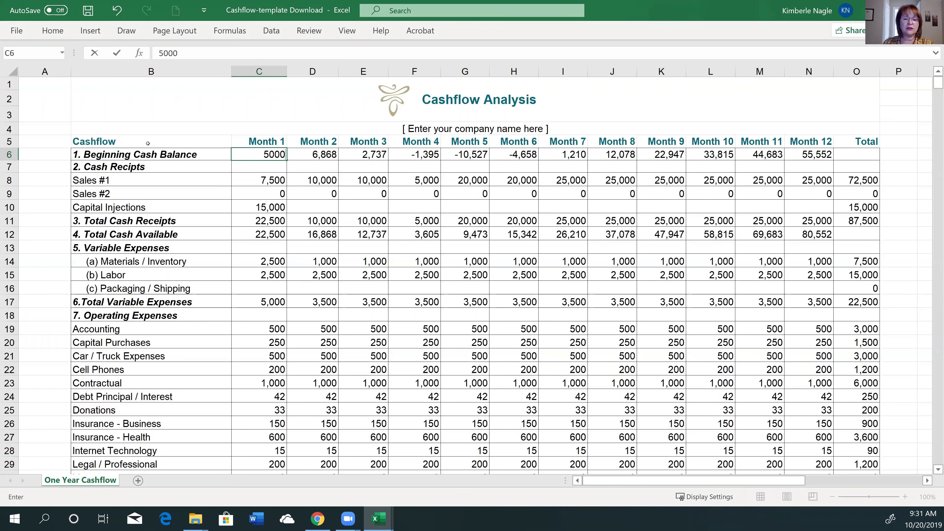
pyautogui.press('Return')
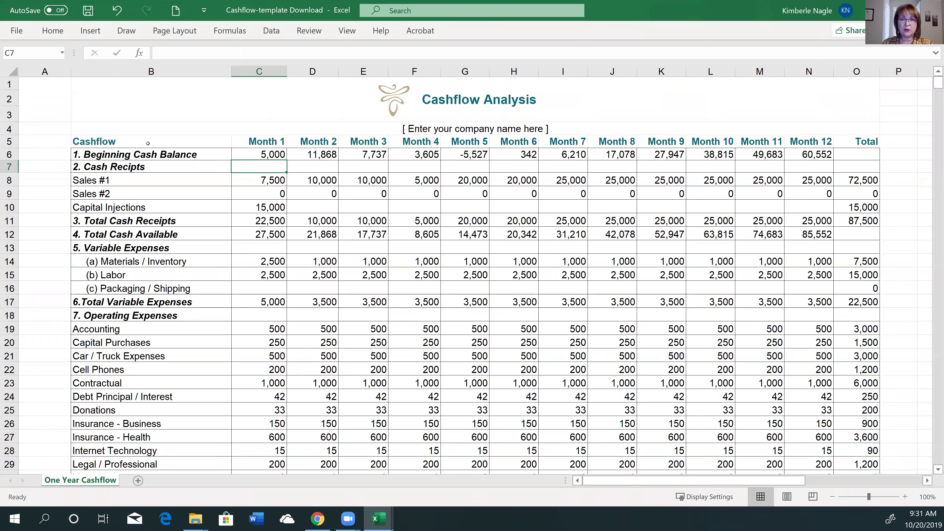
pyautogui.press('Up')
pyautogui.hotkey('shift', 'Left')
pyautogui.hotkey('shift', 'Right')
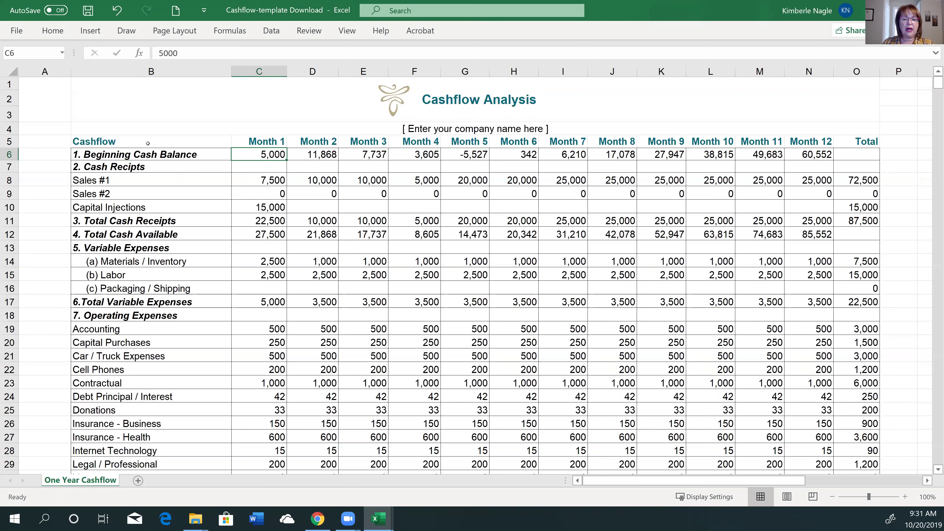
# Examine the beginning cash balance formulas across the months following Month 1
pyautogui.press('Right')
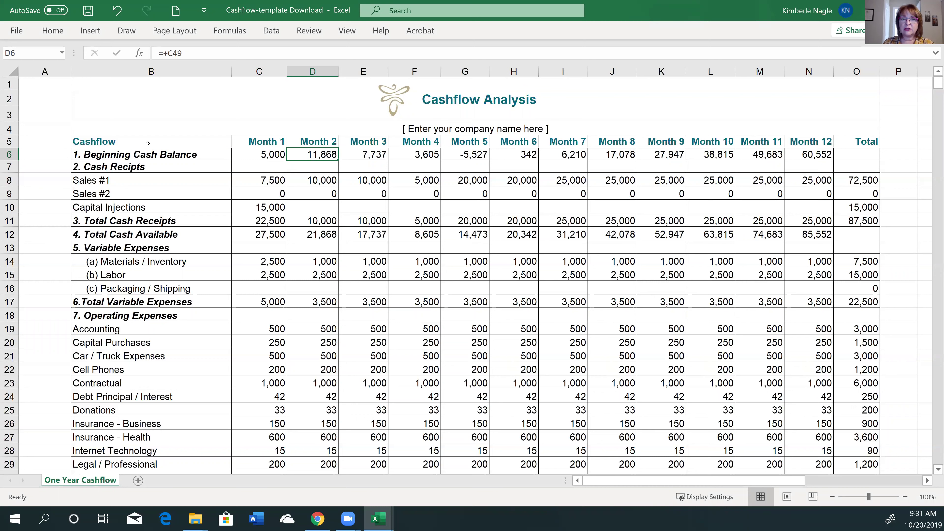
pyautogui.press('Right')
pyautogui.press('Right')
pyautogui.press('Right')
pyautogui.press('Right')
pyautogui.press('Right')
pyautogui.press('Right')
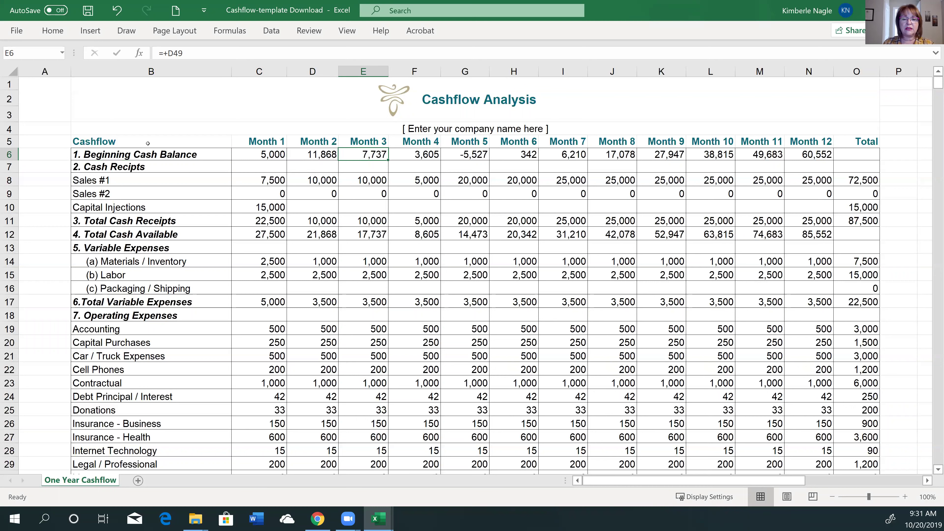
pyautogui.press('Right')
pyautogui.press('Right')
pyautogui.press('Right')
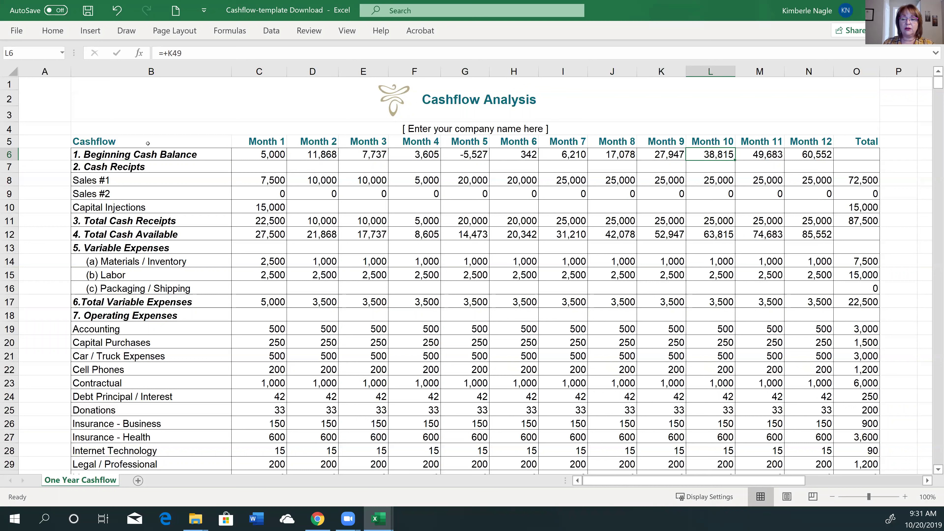
pyautogui.press('Left')
pyautogui.press('Left')
pyautogui.press('Left')
pyautogui.press('Left')
pyautogui.press('Left')
pyautogui.press('Left')
pyautogui.press('Left')
pyautogui.press('Left')
pyautogui.press('Left')
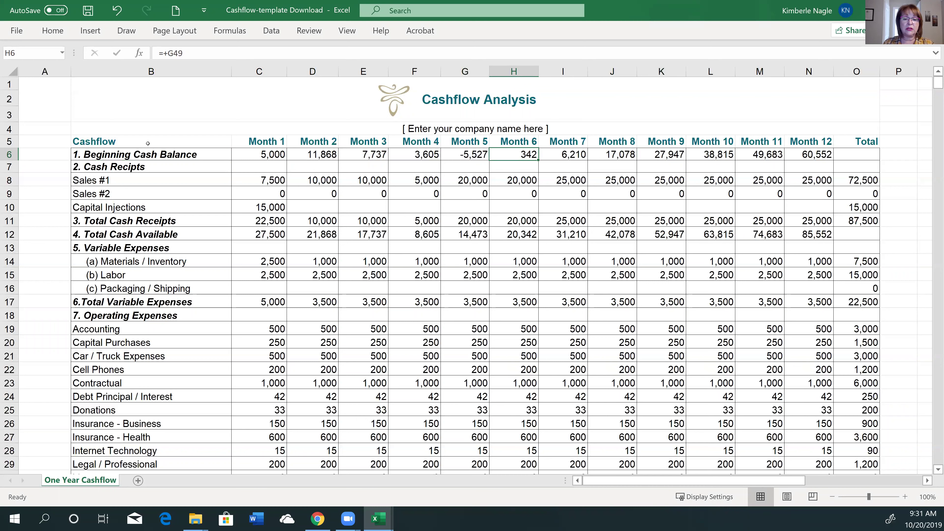
pyautogui.press('Left')
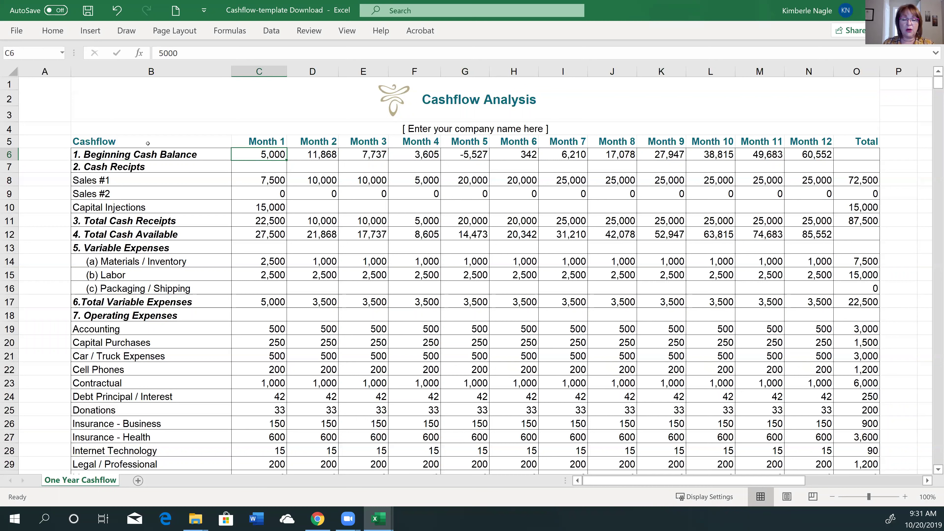
# Review the Sales #1, Sales #2 and Capital Injections line items in the cash receipts section
pyautogui.press('Left')
pyautogui.press('Down')
pyautogui.press('Down')
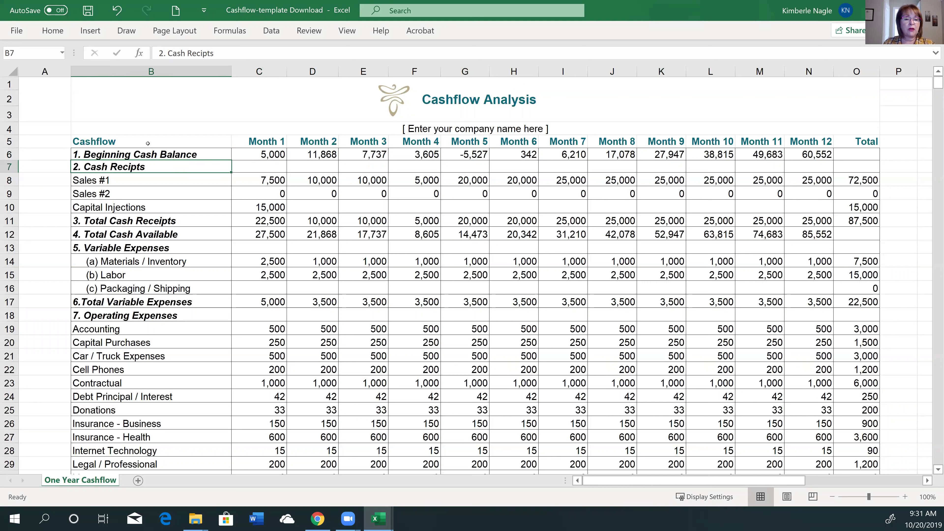
pyautogui.press('Down')
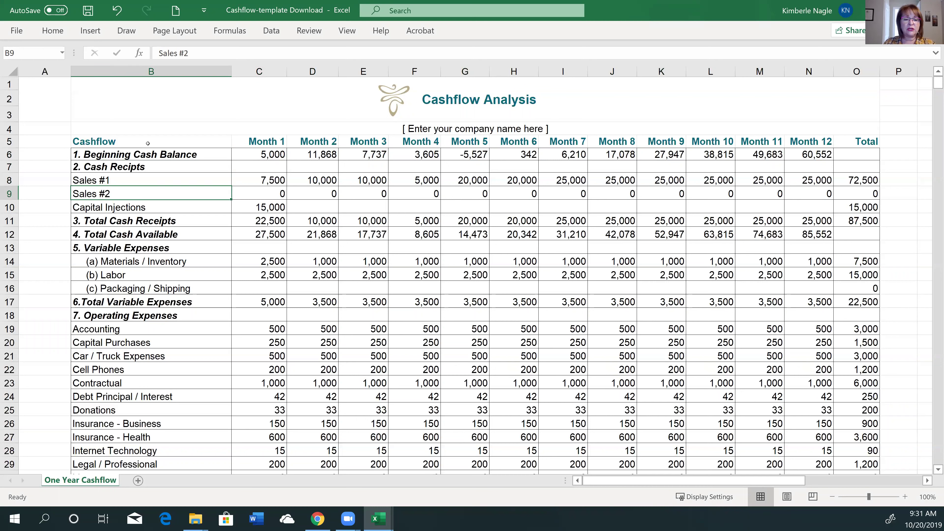
pyautogui.press('Up')
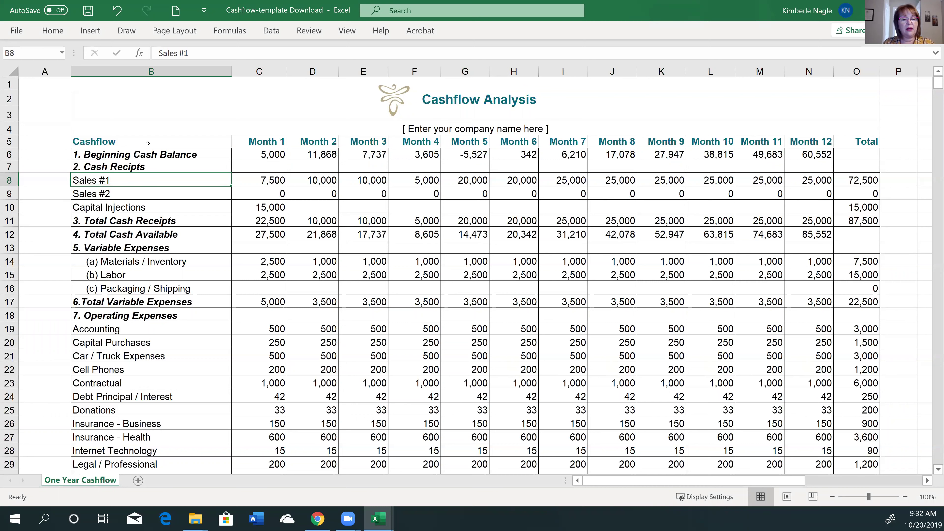
pyautogui.press('Down')
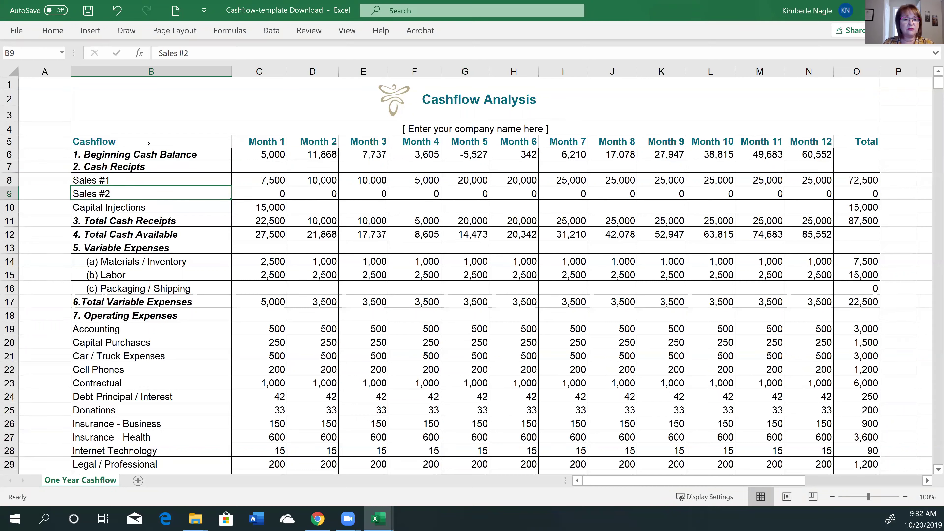
pyautogui.press('Up')
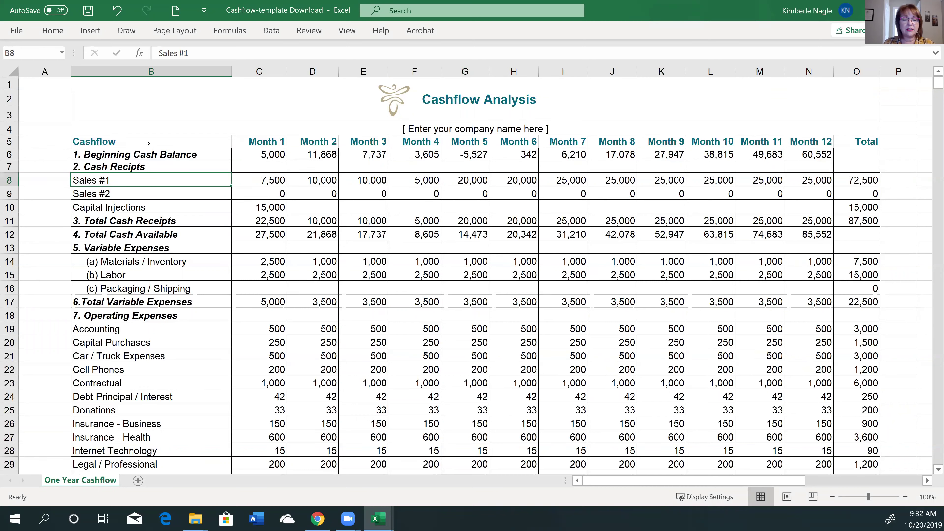
pyautogui.press('Down')
pyautogui.press('Down')
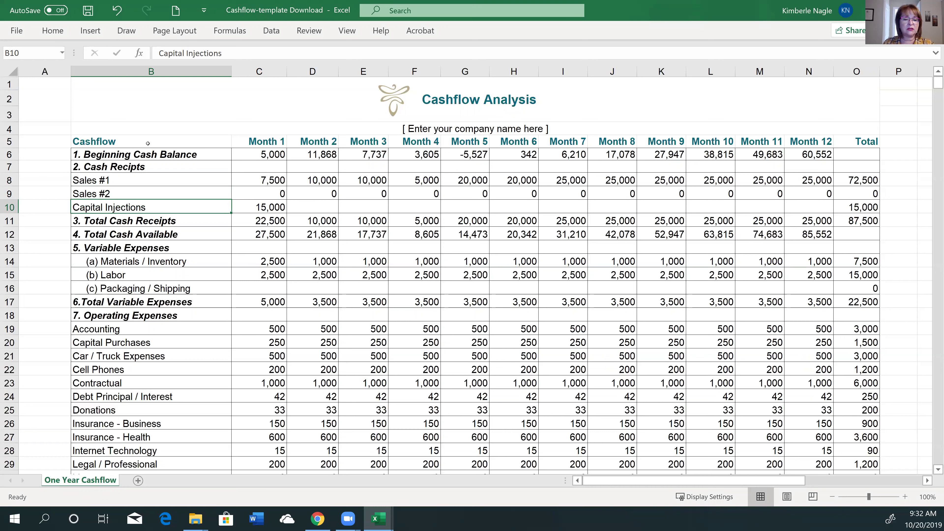
# Examine the Month 1 capital injection and the formulas for total cash receipts and total cash available
pyautogui.press('Right')
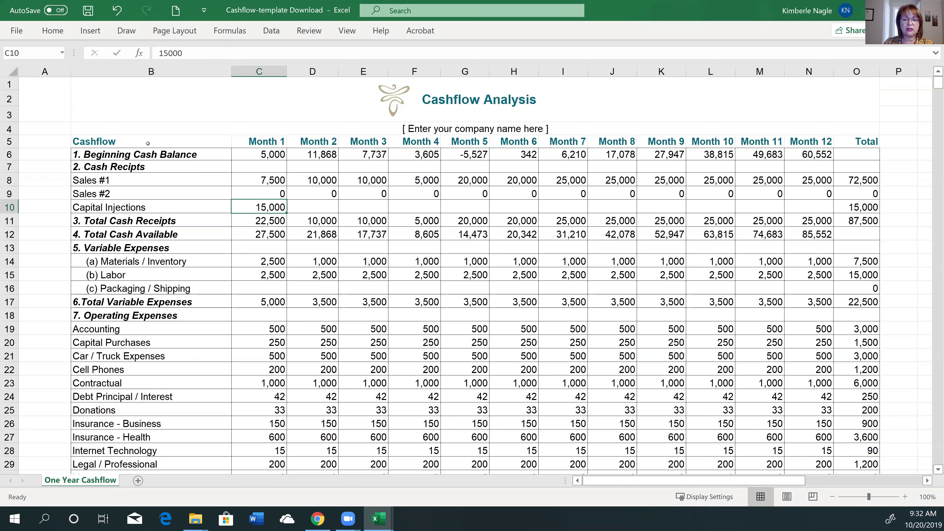
pyautogui.press('Right')
pyautogui.press('Left')
pyautogui.press('Left')
pyautogui.press('Down')
pyautogui.press('Right')
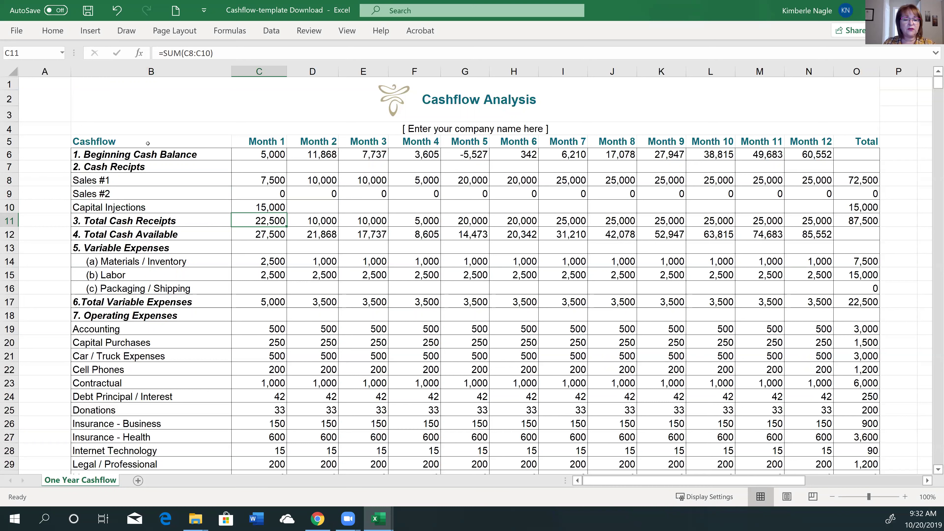
pyautogui.press('Down')
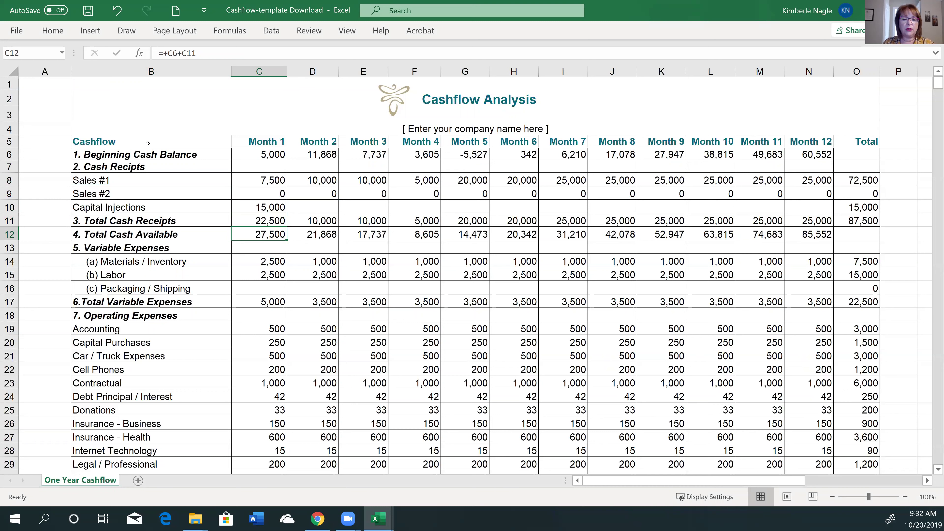
pyautogui.press('Up')
pyautogui.press('Up')
pyautogui.press('Up')
pyautogui.press('Up')
pyautogui.press('Up')
pyautogui.press('Up')
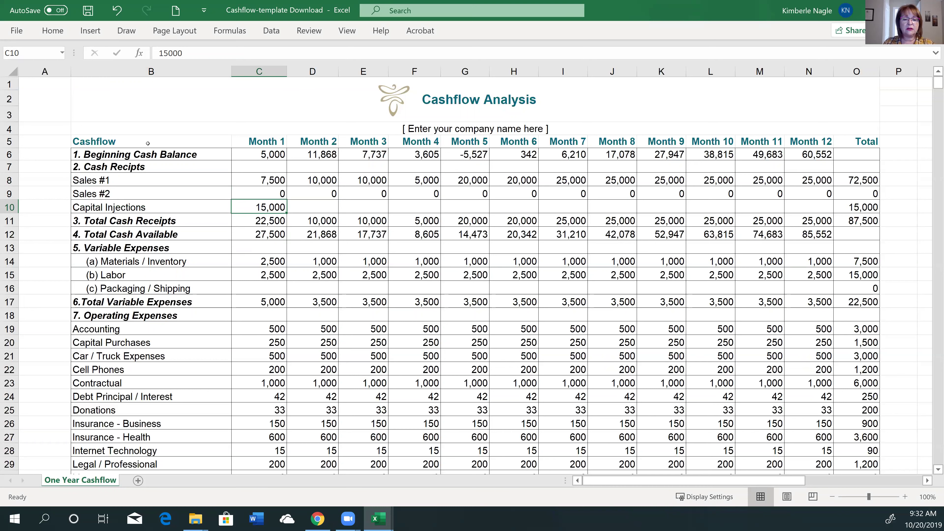
# Go to the variable expenses and examine the Materials / Inventory amounts across the months
pyautogui.press('Down')
pyautogui.press('Down')
pyautogui.press('Down')
pyautogui.press('Down')
pyautogui.press('Down')
pyautogui.press('Down')
pyautogui.press('Down')
pyautogui.press('Down')
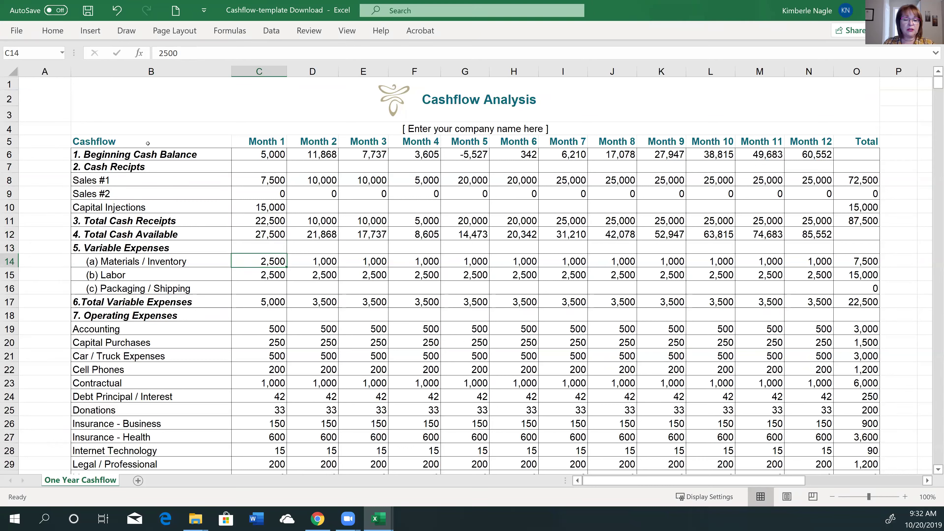
pyautogui.press('Left')
pyautogui.press('Right')
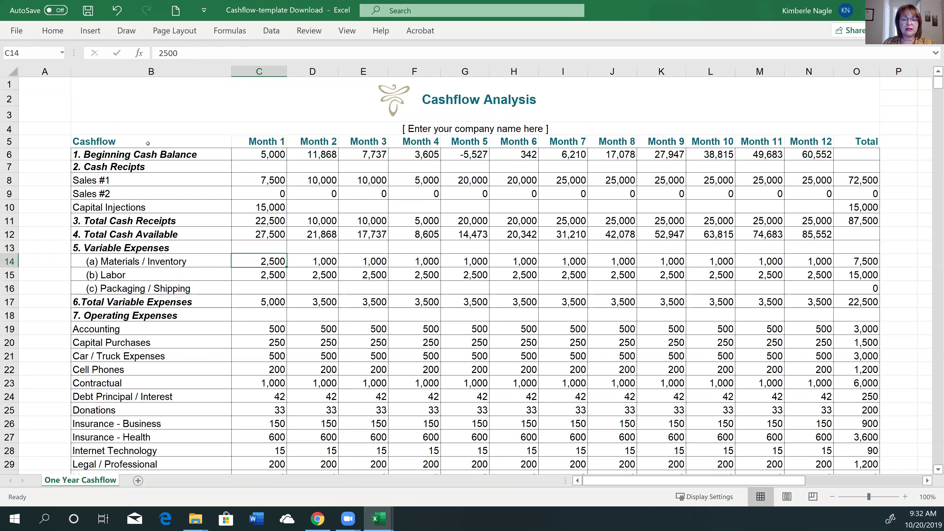
pyautogui.press('Right')
pyautogui.press('Right')
pyautogui.press('Right')
pyautogui.press('Right')
pyautogui.press('Right')
pyautogui.press('Right')
pyautogui.press('Right')
pyautogui.press('Right')
pyautogui.press('Right')
pyautogui.press('Right')
pyautogui.press('Right')
pyautogui.press('Left')
pyautogui.press('Left')
pyautogui.press('Left')
pyautogui.press('Left')
pyautogui.press('Left')
pyautogui.press('Left')
pyautogui.press('Left')
pyautogui.press('Left')
pyautogui.press('Left')
pyautogui.press('Left')
pyautogui.press('Left')
pyautogui.press('Left')
pyautogui.press('Left')
pyautogui.press('Right')
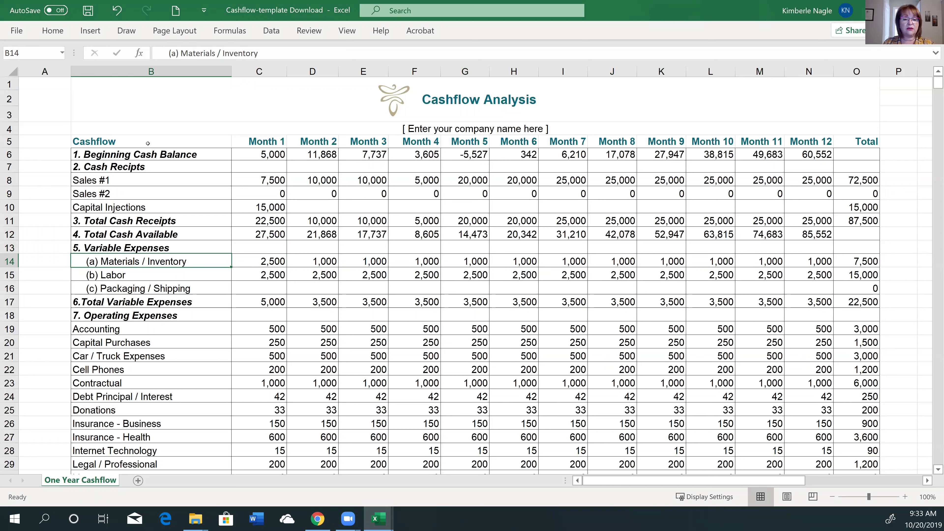
# Review the remaining variable expense lines and inspect the Month 1 Total Variable Expenses formula
pyautogui.press('Down')
pyautogui.press('Down')
pyautogui.press('Down')
pyautogui.press('Down')
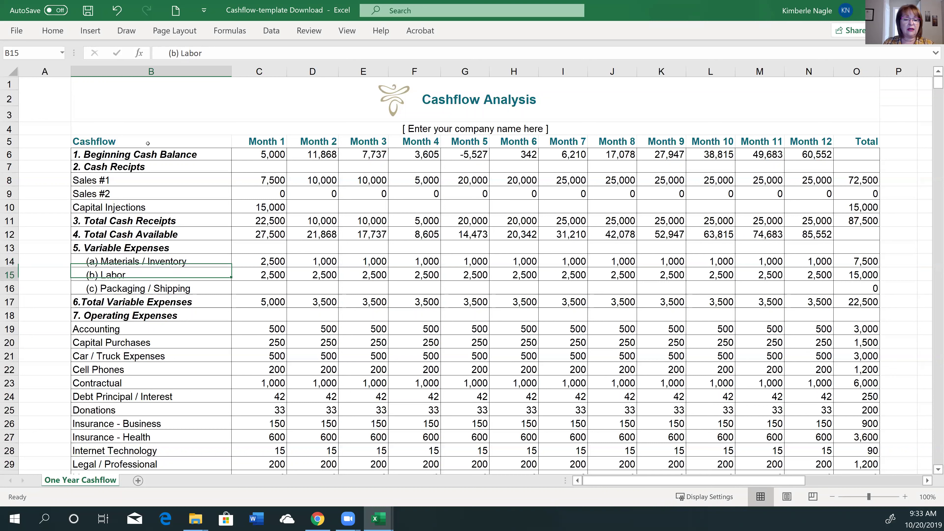
pyautogui.press('Up')
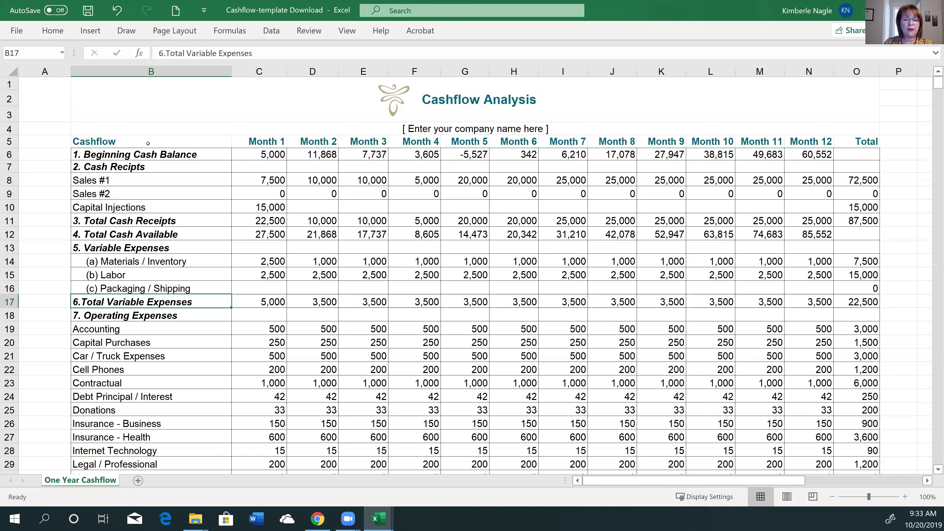
pyautogui.press('Right')
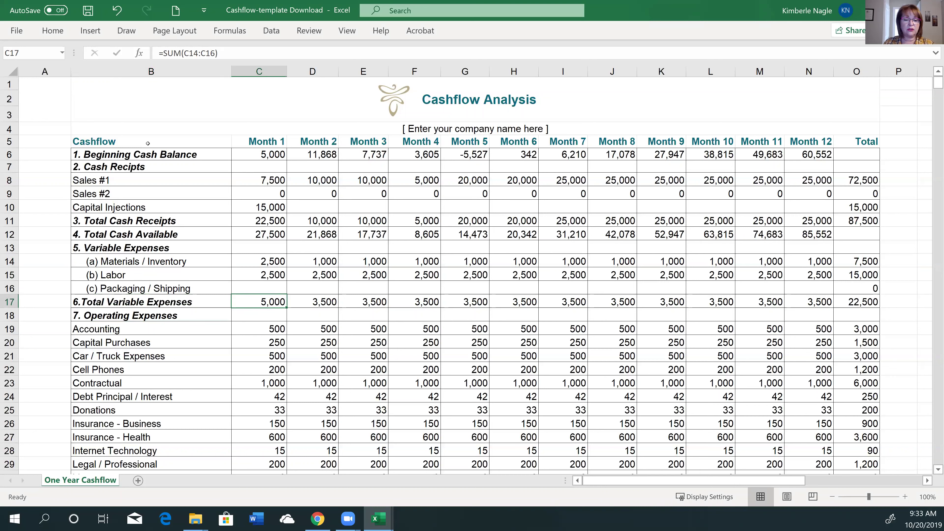
# Look through the Month 1 operating expenses from Accounting down to Reserve / Escrow and return to Accounting
pyautogui.press('Down')
pyautogui.press('Down')
pyautogui.press('Down')
pyautogui.press('Down')
pyautogui.press('Down')
pyautogui.press('Down')
pyautogui.press('Down')
pyautogui.press('Down')
pyautogui.press('Down')
pyautogui.press('Down')
pyautogui.press('Down')
pyautogui.press('Down')
pyautogui.press('Down')
pyautogui.press('Down')
pyautogui.press('Down')
pyautogui.press('Down')
pyautogui.press('Down')
pyautogui.press('Down')
pyautogui.press('Down')
pyautogui.press('Down')
pyautogui.press('Down')
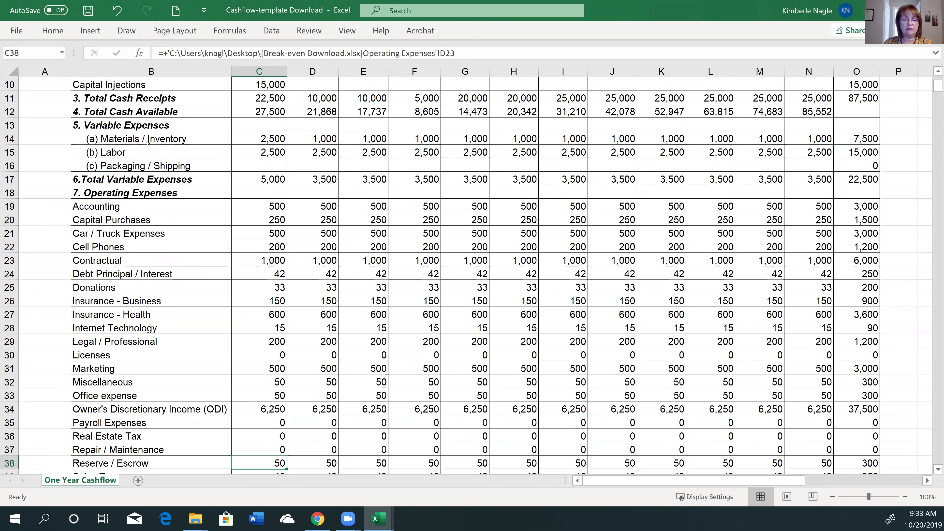
pyautogui.press('Up')
pyautogui.press('Down')
pyautogui.press('Up')
pyautogui.press('Up')
pyautogui.press('Up')
pyautogui.press('Up')
pyautogui.press('Up')
pyautogui.press('Up')
pyautogui.press('Up')
pyautogui.press('Up')
pyautogui.press('Up')
pyautogui.press('Up')
pyautogui.press('Up')
pyautogui.press('Up')
pyautogui.press('Up')
pyautogui.press('Up')
pyautogui.press('Up')
pyautogui.press('Up')
pyautogui.press('Up')
pyautogui.press('Up')
pyautogui.press('Up')
# Examine how the Accounting expense carries across from Month 1 to Month 7
pyautogui.press('Right')
pyautogui.press('Right')
pyautogui.press('Right')
pyautogui.press('Right')
pyautogui.press('Right')
pyautogui.press('Right')
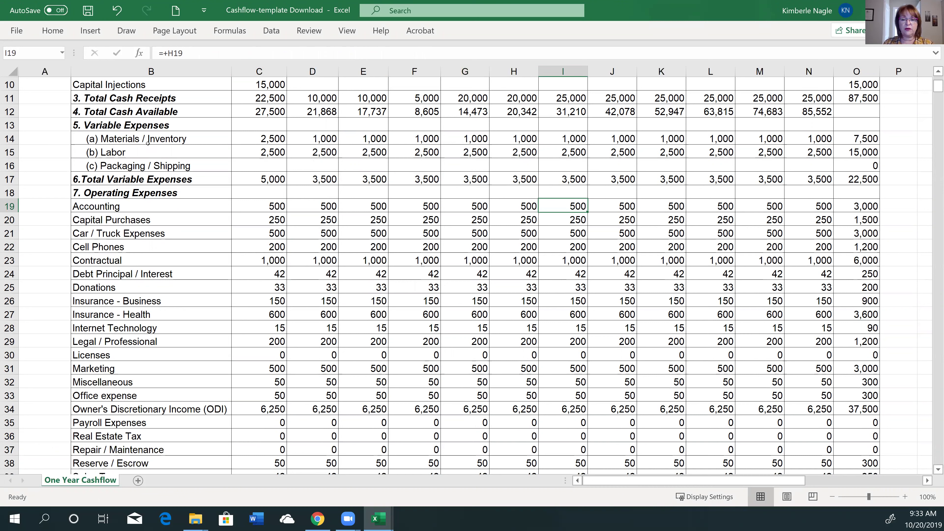
pyautogui.press('Left')
pyautogui.press('Left')
pyautogui.press('Left')
pyautogui.press('Left')
pyautogui.press('Left')
pyautogui.press('Left')
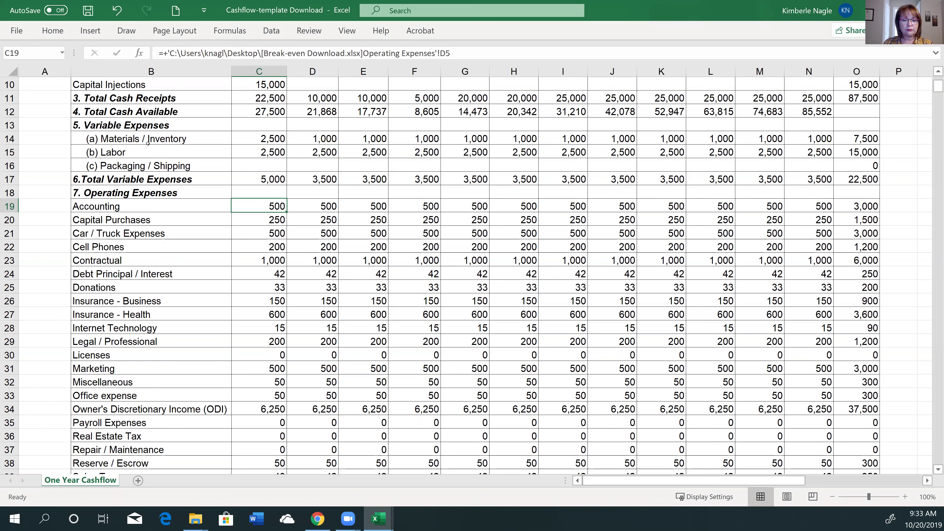
# Look through the Month 1 operating expenses from Accounting down to the first blank-label row for other expenses
pyautogui.press('Down')
pyautogui.press('Down')
pyautogui.press('Down')
pyautogui.press('Down')
pyautogui.press('Down')
pyautogui.press('Down')
pyautogui.press('Down')
pyautogui.press('Down')
pyautogui.press('Down')
pyautogui.press('Down')
pyautogui.press('Down')
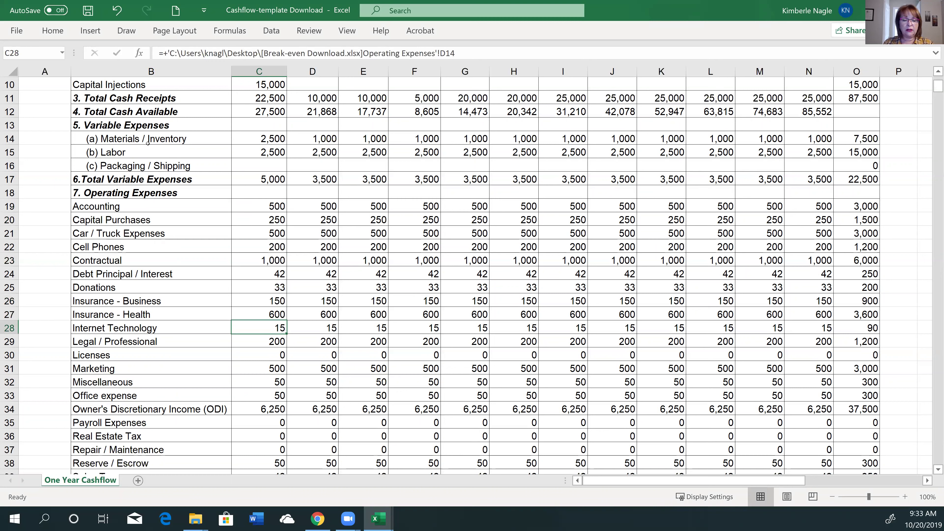
pyautogui.press('Down')
pyautogui.press('Down')
pyautogui.press('Down')
pyautogui.press('Down')
pyautogui.press('Down')
pyautogui.press('Down')
pyautogui.press('Down')
pyautogui.press('Down')
pyautogui.press('Down')
pyautogui.press('Down')
pyautogui.press('Down')
pyautogui.press('Down')
pyautogui.press('Down')
pyautogui.press('Down')
pyautogui.press('Down')
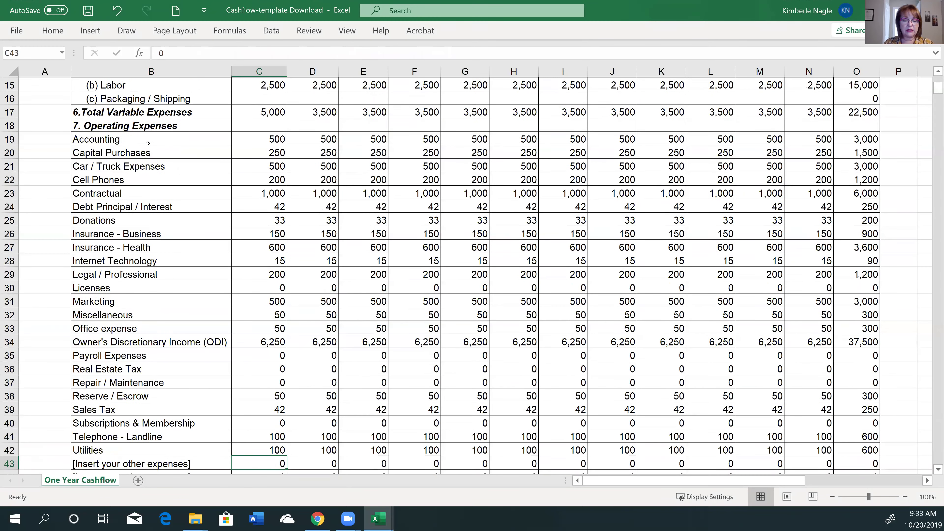
# Go past the remaining other-expense rows and inspect the Month 1 Total Operating Expenses formula
pyautogui.press('Down')
pyautogui.press('Down')
pyautogui.press('Down')
pyautogui.press('Down')
pyautogui.press('Up')
pyautogui.press('Up')
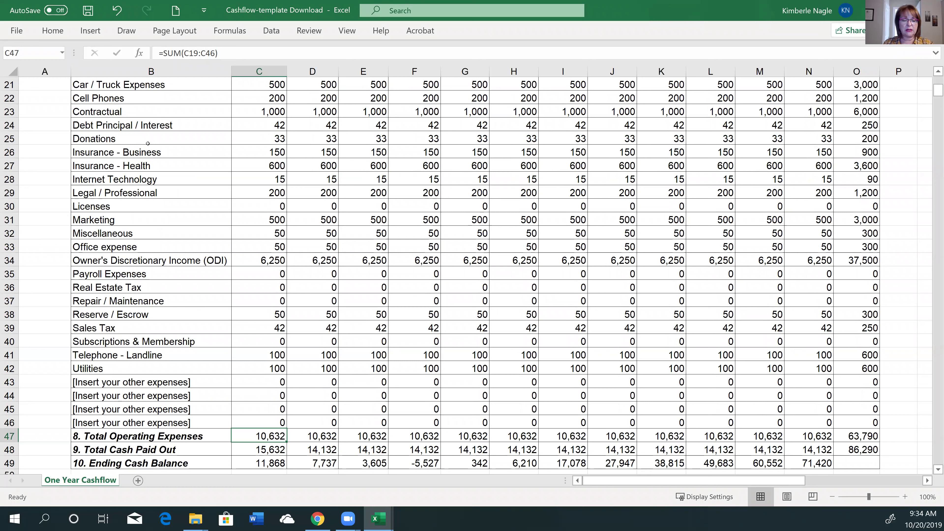
# Inspect the Month 1 Total Cash Paid Out formula and trace its reference back to Total Variable Expenses
pyautogui.press('Down')
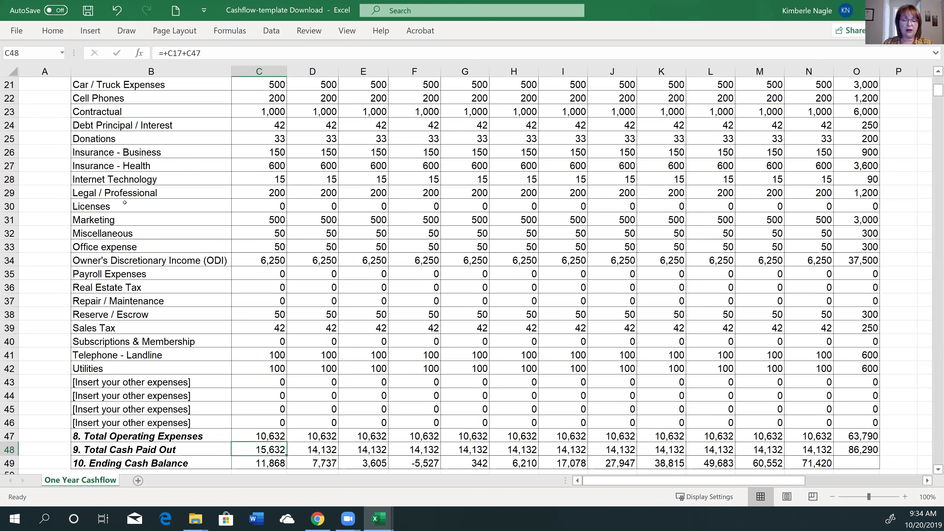
pyautogui.doubleClick(265, 449)
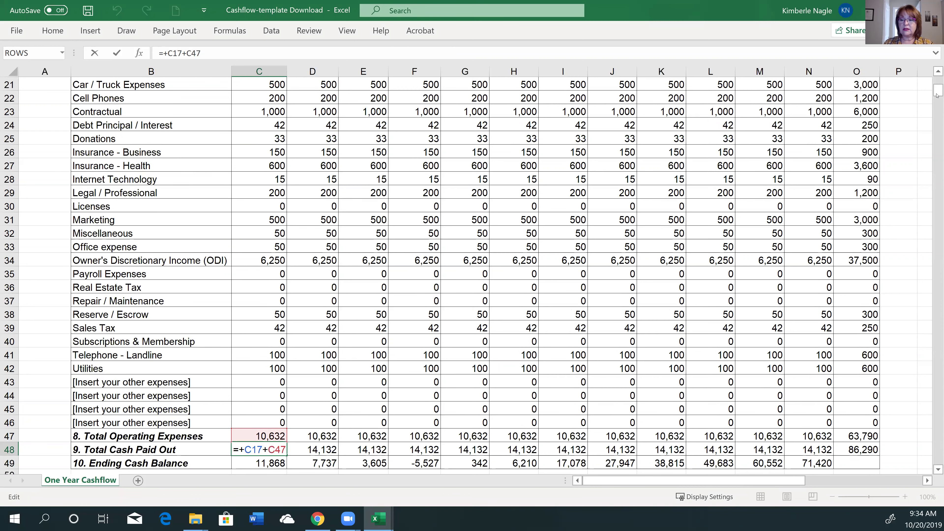
pyautogui.moveTo(937, 97); pyautogui.dragTo(937, 82)
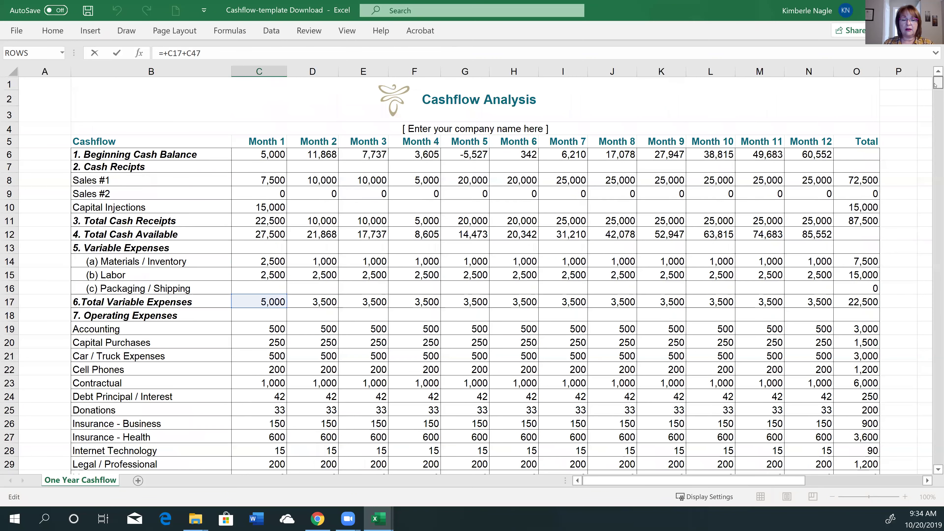
pyautogui.click(258, 307)
pyautogui.press('Down')
pyautogui.press('Down')
pyautogui.press('Down')
pyautogui.press('Down')
pyautogui.press('Down')
pyautogui.press('Down')
pyautogui.press('Down')
pyautogui.press('Down')
pyautogui.press('Down')
pyautogui.press('Down')
pyautogui.press('Down')
pyautogui.press('Down')
pyautogui.press('Down')
pyautogui.press('Down')
pyautogui.press('Down')
pyautogui.press('Down')
pyautogui.press('Down')
pyautogui.press('Down')
pyautogui.press('Down')
pyautogui.press('Down')
pyautogui.press('Down')
pyautogui.press('Down')
pyautogui.press('Down')
pyautogui.press('Down')
pyautogui.press('Down')
pyautogui.press('Down')
pyautogui.press('Down')
pyautogui.press('Down')
pyautogui.press('Down')
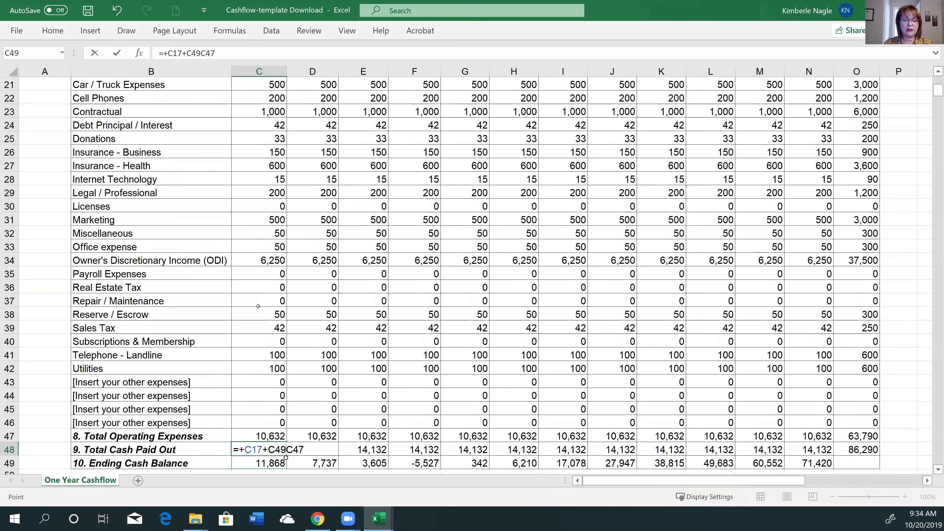
pyautogui.press('BackSpace')
pyautogui.press('BackSpace')
pyautogui.press('BackSpace')
pyautogui.hotkey('ctrl', 'Return')
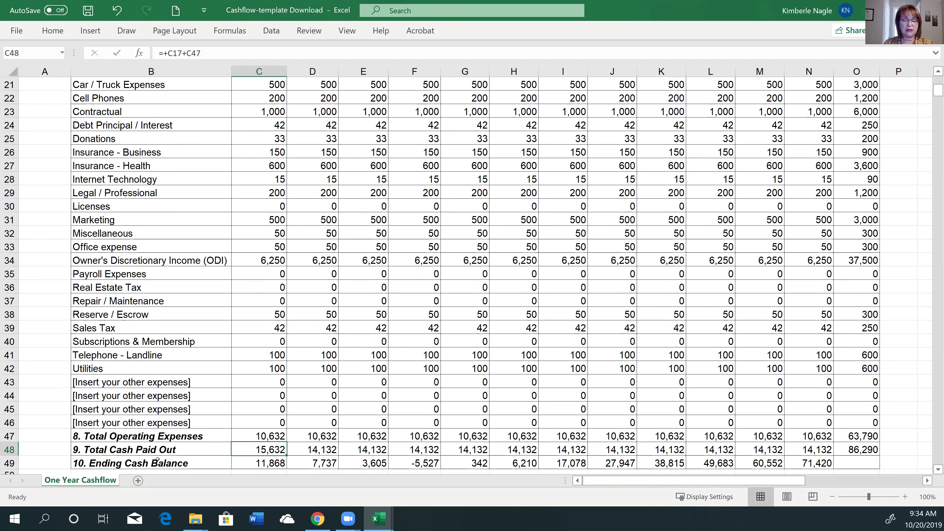
# Inspect the Month 1 Ending Cash Balance formula and trace its reference back to Total Cash Available
pyautogui.click(268, 465)
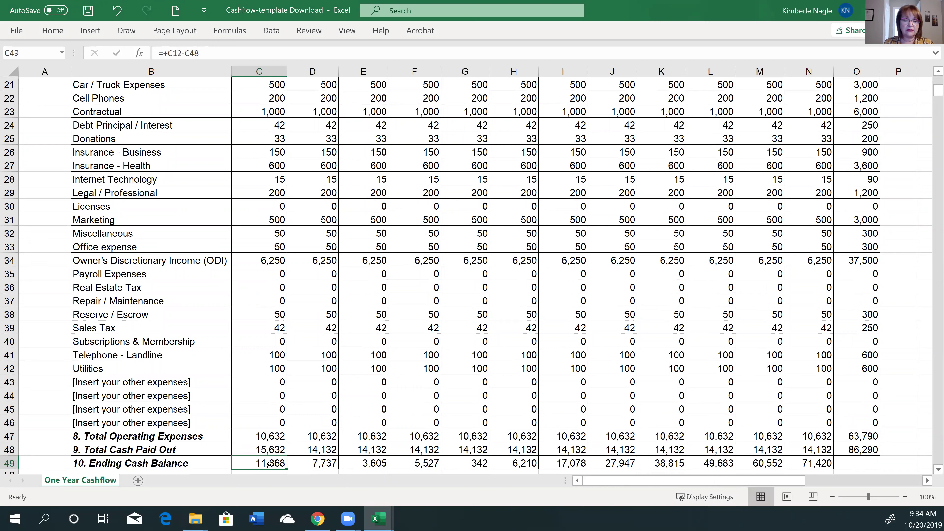
pyautogui.doubleClick(268, 465)
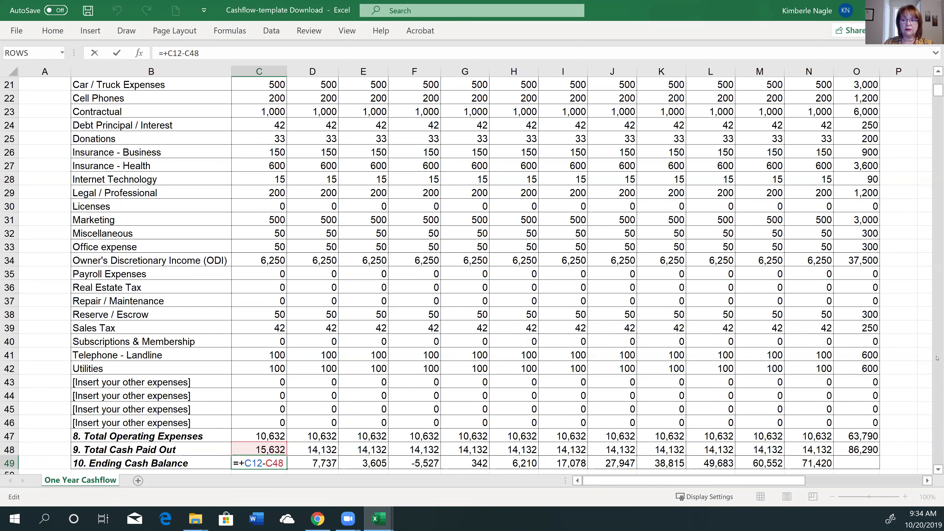
pyautogui.scroll(7, 937, 75)
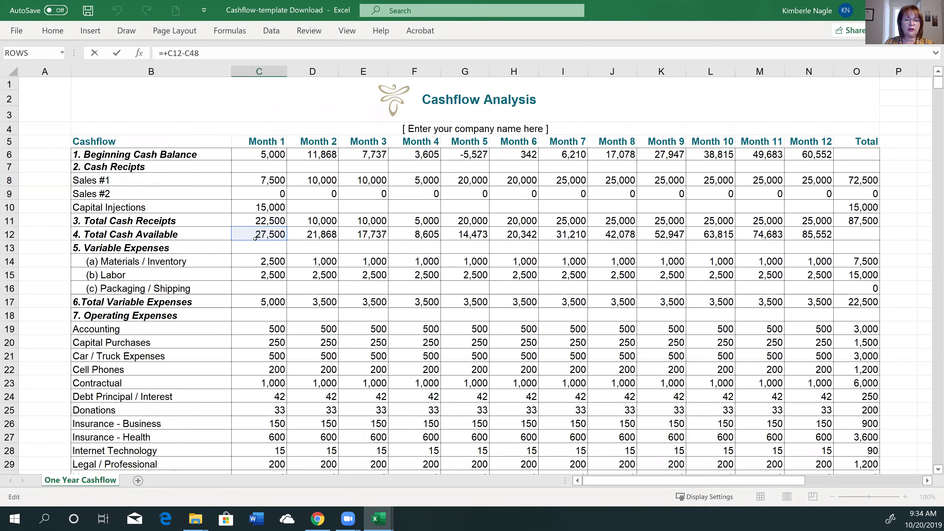
pyautogui.click(255, 239)
pyautogui.press('Down')
pyautogui.press('Down')
pyautogui.press('Down')
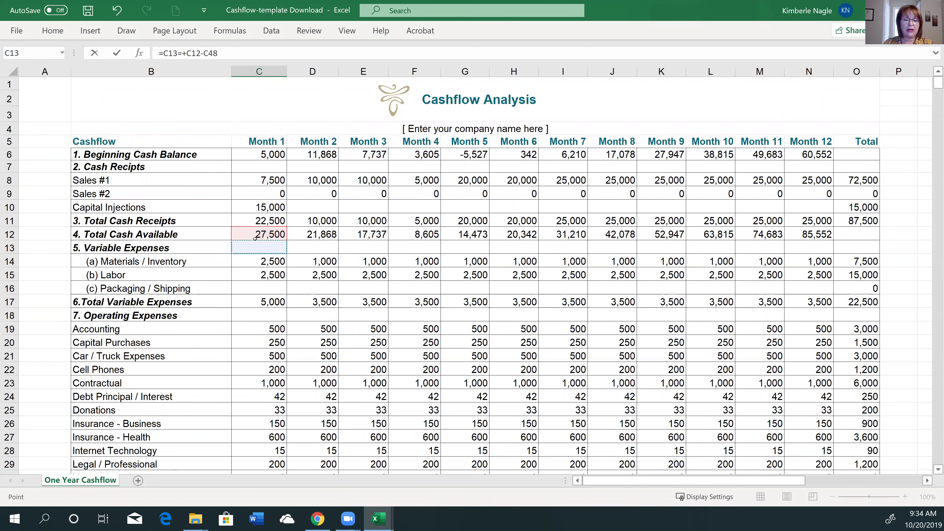
pyautogui.press('Down')
pyautogui.press('Down')
pyautogui.press('Down')
pyautogui.press('Down')
pyautogui.press('Down')
pyautogui.press('Down')
pyautogui.press('Down')
pyautogui.press('Down')
pyautogui.press('Down')
pyautogui.press('Down')
pyautogui.press('Down')
pyautogui.press('Down')
pyautogui.press('Down')
pyautogui.press('Down')
pyautogui.press('Down')
pyautogui.press('Down')
pyautogui.press('Down')
pyautogui.press('Down')
pyautogui.press('Down')
pyautogui.press('Down')
pyautogui.press('Down')
pyautogui.press('Down')
pyautogui.press('Down')
pyautogui.press('Down')
pyautogui.press('Down')
pyautogui.press('Down')
pyautogui.press('Down')
pyautogui.press('Down')
pyautogui.press('Down')
pyautogui.press('Down')
pyautogui.press('Down')
pyautogui.press('Down')
pyautogui.press('Down')
pyautogui.press('Down')
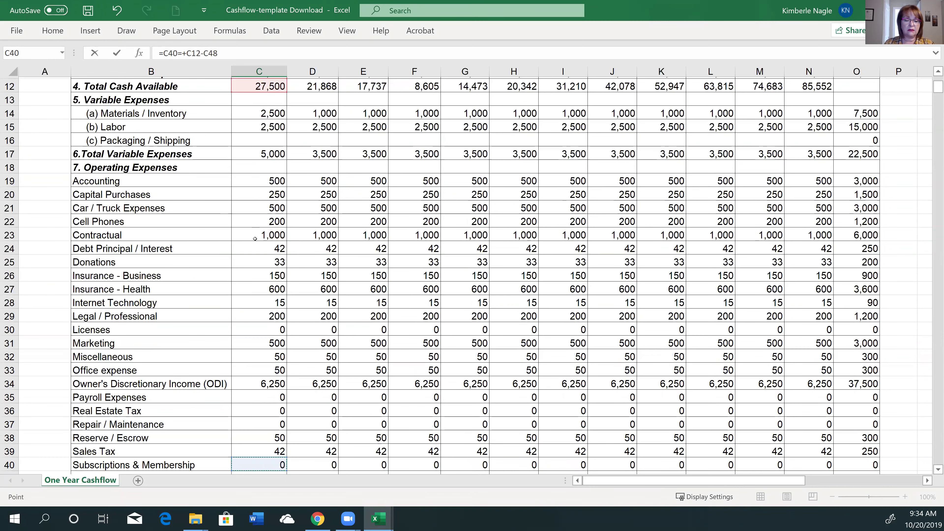
pyautogui.press('Up')
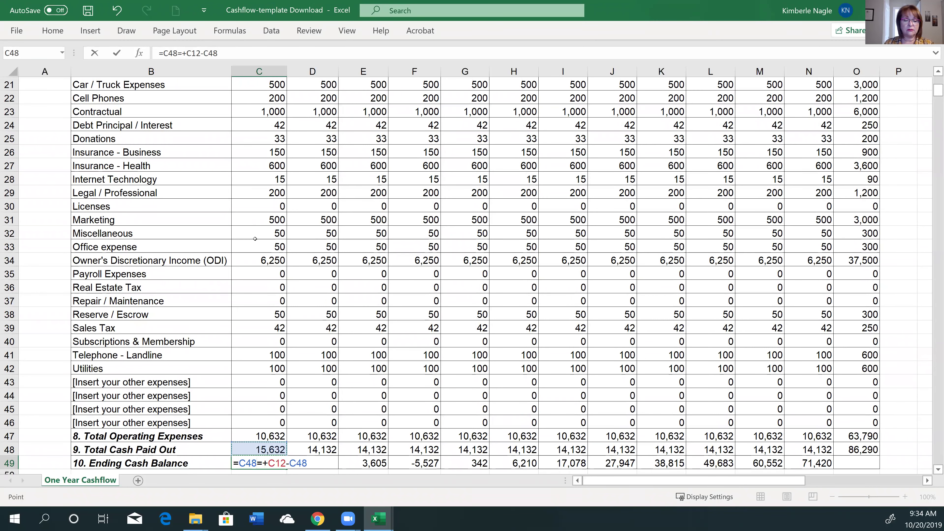
pyautogui.press('Escape')
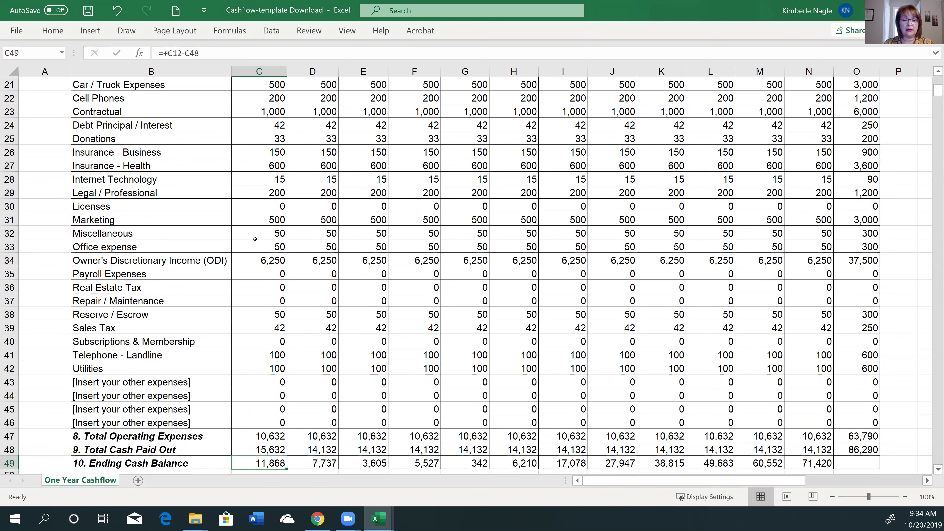
# Look back through the Month 1 column from Ending Cash Balance up to the top of the cashflow sheet
pyautogui.press('Up')
pyautogui.press('Up')
pyautogui.press('Up')
pyautogui.press('Up')
pyautogui.press('Up')
pyautogui.press('Up')
pyautogui.press('Up')
pyautogui.press('Up')
pyautogui.press('Up')
pyautogui.press('Up')
pyautogui.press('Up')
pyautogui.press('Up')
pyautogui.press('Up')
pyautogui.press('Up')
pyautogui.press('Up')
pyautogui.press('Up')
pyautogui.press('Up')
pyautogui.press('Up')
pyautogui.press('Up')
pyautogui.press('Up')
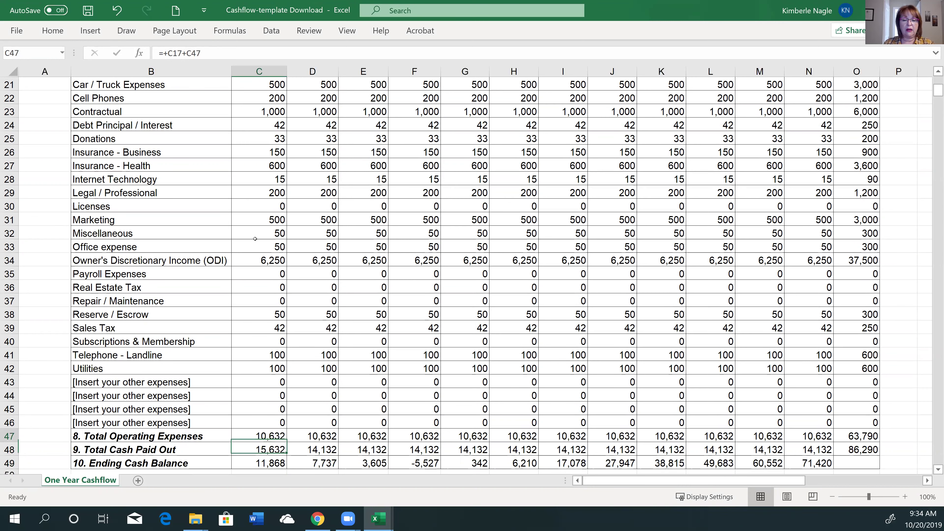
pyautogui.press('Up')
pyautogui.press('Up')
pyautogui.press('Up')
pyautogui.press('Up')
pyautogui.press('Up')
pyautogui.press('Up')
pyautogui.press('Up')
pyautogui.press('Up')
pyautogui.press('Up')
pyautogui.press('Up')
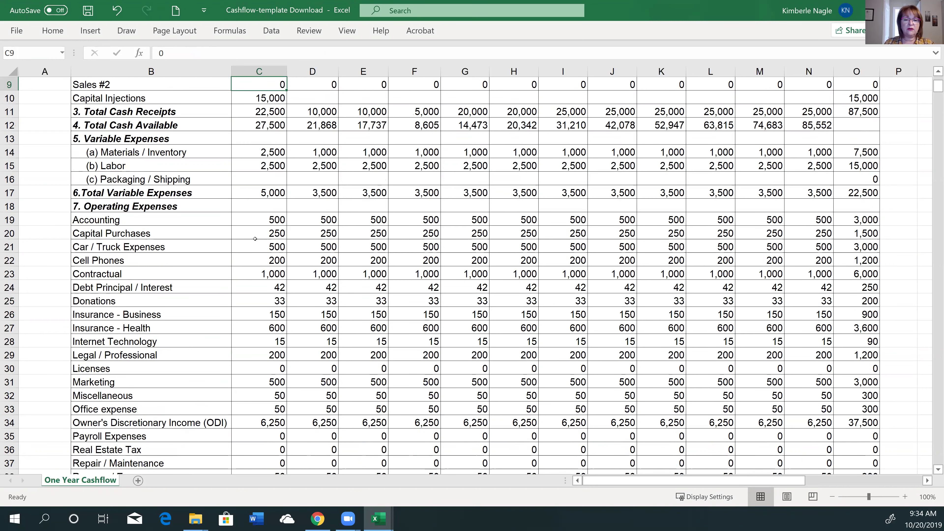
pyautogui.press('Up')
pyautogui.press('Up')
pyautogui.press('Up')
pyautogui.press('Up')
pyautogui.press('Up')
pyautogui.press('Up')
pyautogui.press('Up')
pyautogui.press('Up')
pyautogui.press('Up')
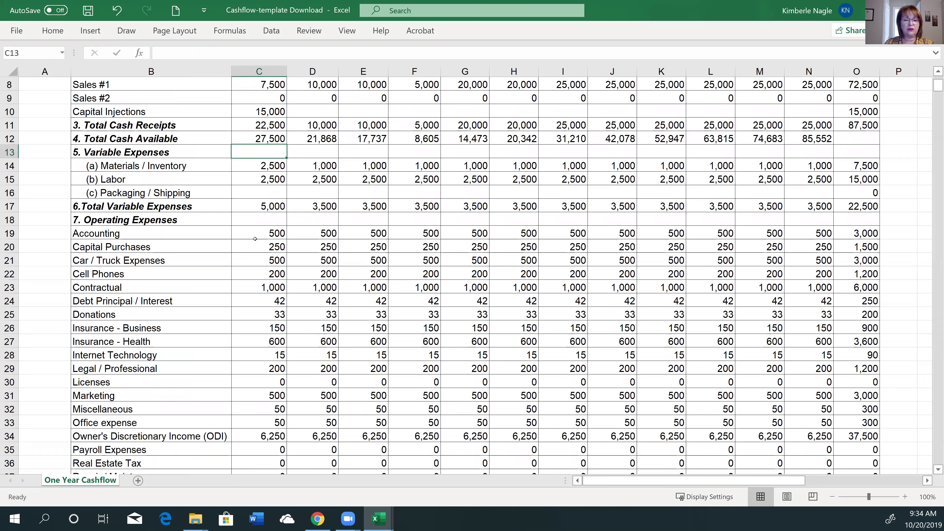
pyautogui.press('Down')
pyautogui.press('Down')
pyautogui.press('Down')
pyautogui.press('Down')
pyautogui.press('Down')
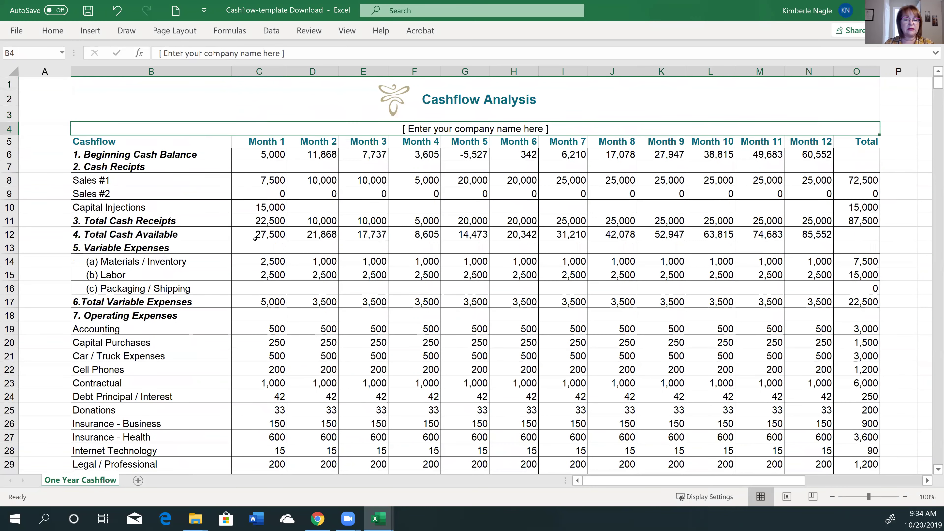
# Look across the monthly Sales #1 figures from Month 1 through Month 12
pyautogui.press('Right')
pyautogui.press('Right')
pyautogui.press('Right')
pyautogui.press('Right')
pyautogui.press('Right')
pyautogui.press('Right')
pyautogui.press('Right')
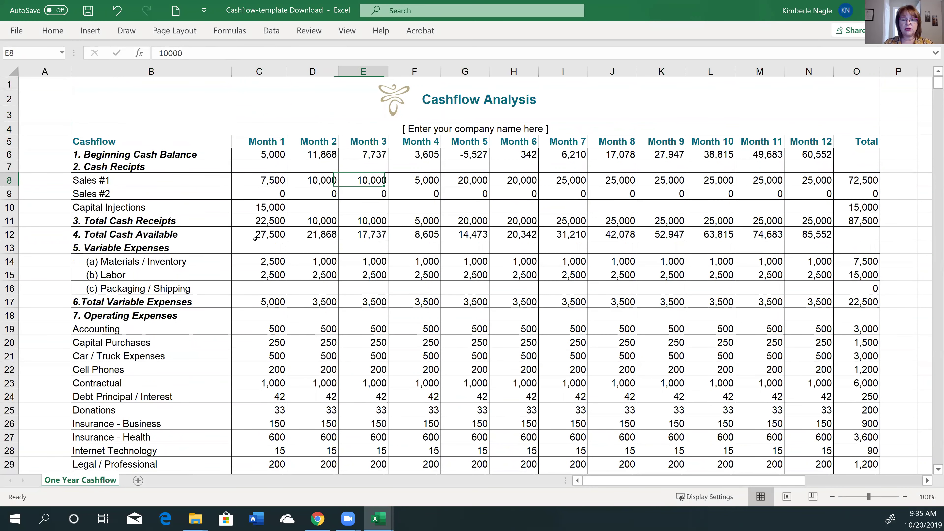
pyautogui.press('Right')
pyautogui.press('Right')
pyautogui.press('Right')
pyautogui.press('Right')
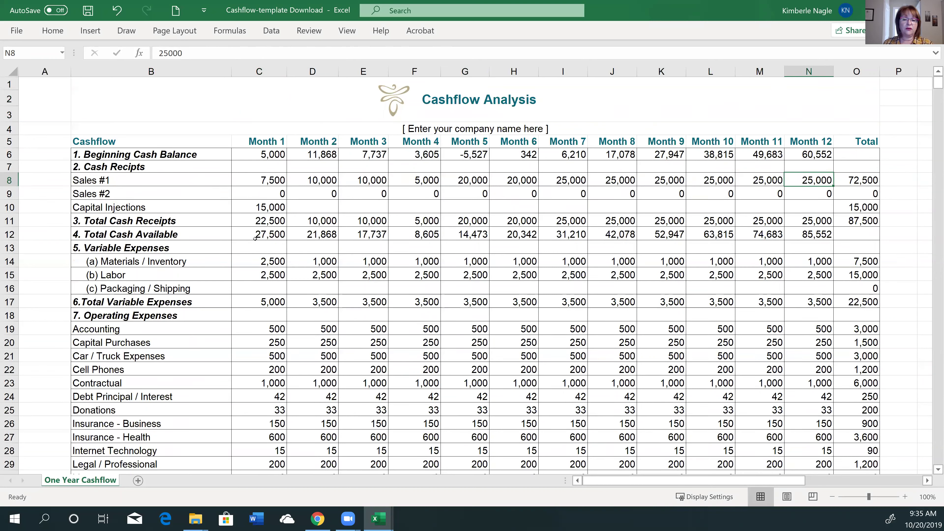
# Look back along the Sales #1 row from Month 12 toward the early months
pyautogui.press('Left')
pyautogui.press('Left')
pyautogui.press('Left')
pyautogui.press('Left')
pyautogui.press('Left')
pyautogui.press('Left')
pyautogui.press('Left')
pyautogui.press('Left')
pyautogui.press('Left')
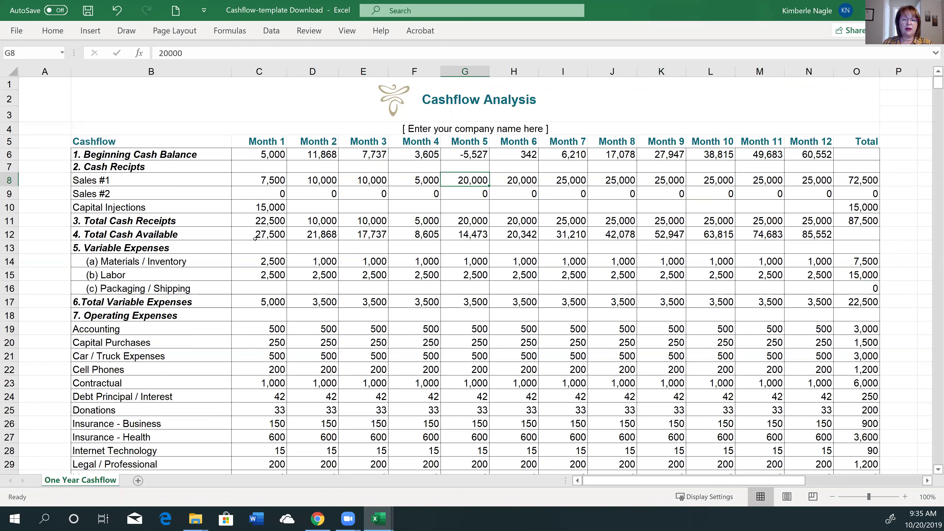
# Set the Month 1 Beginning Cash Balance to 0
pyautogui.press('Up')
pyautogui.press('Up')
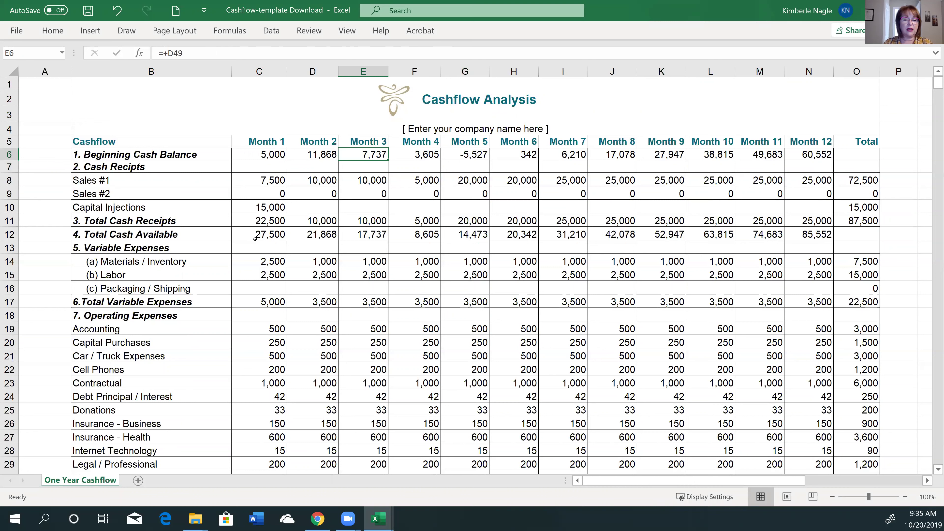
pyautogui.press('Left')
pyautogui.press('Left')
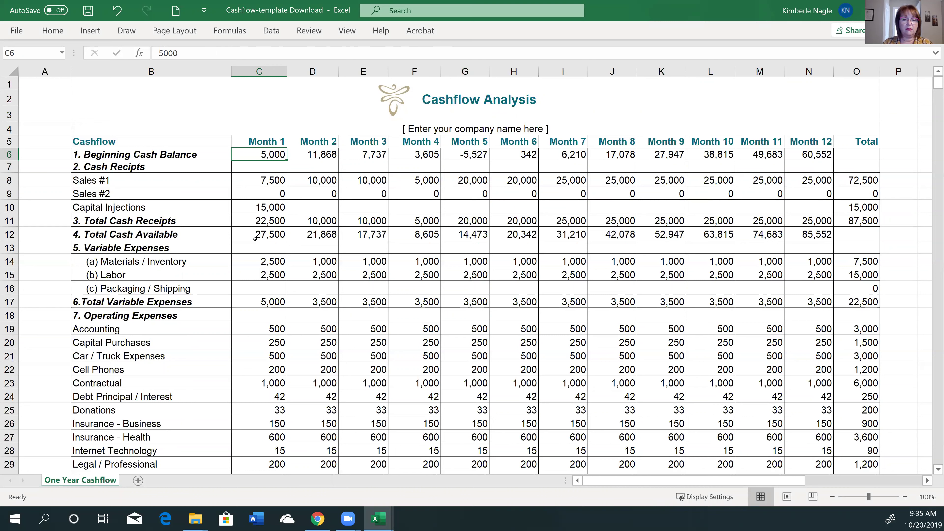
pyautogui.write('0')
pyautogui.press('Return')
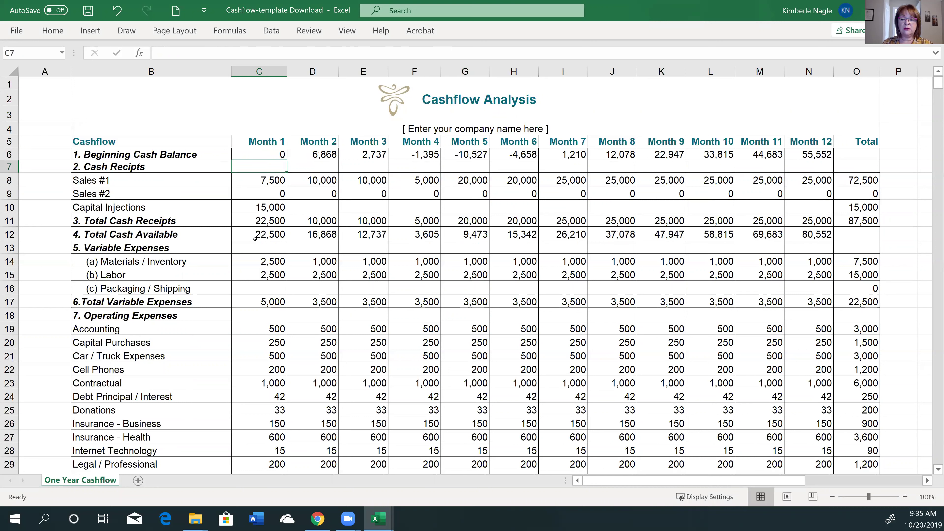
# Restore the Month 1 Beginning Cash Balance to 5000
pyautogui.press('Up')
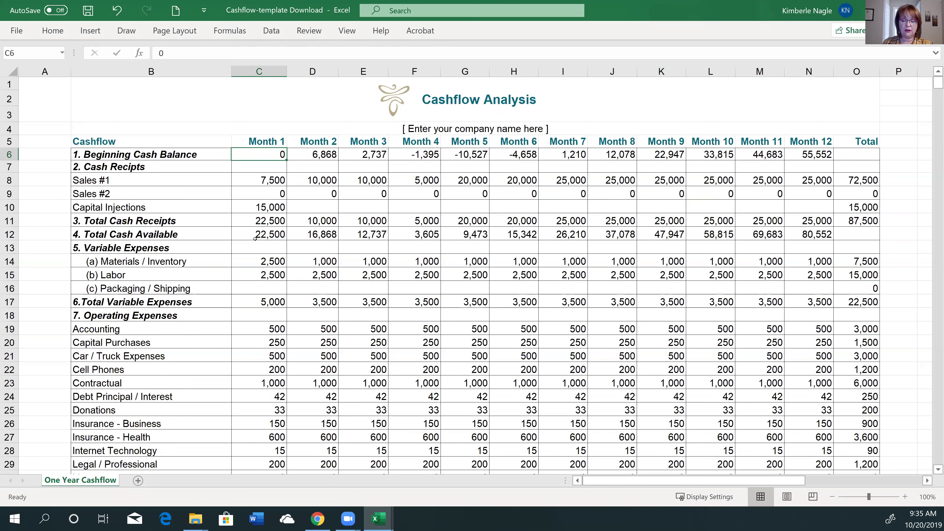
pyautogui.write('5000')
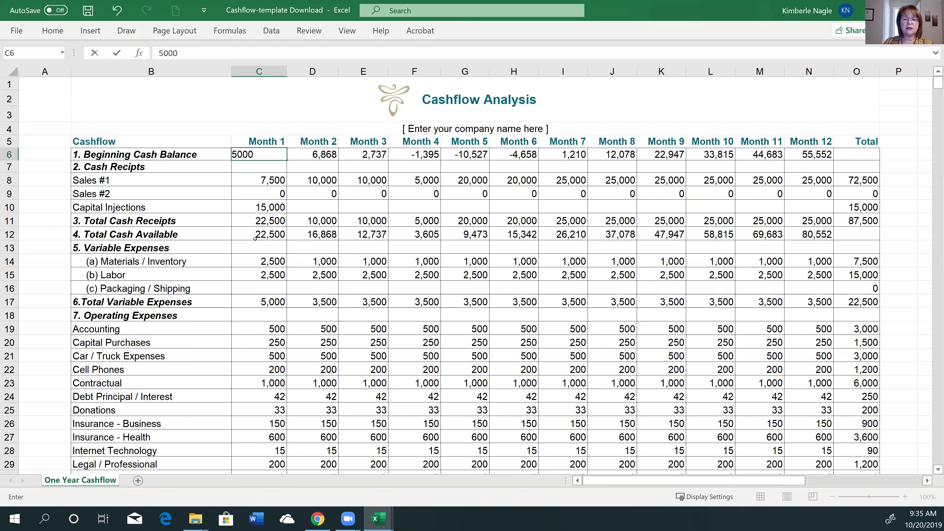
pyautogui.press('Return')
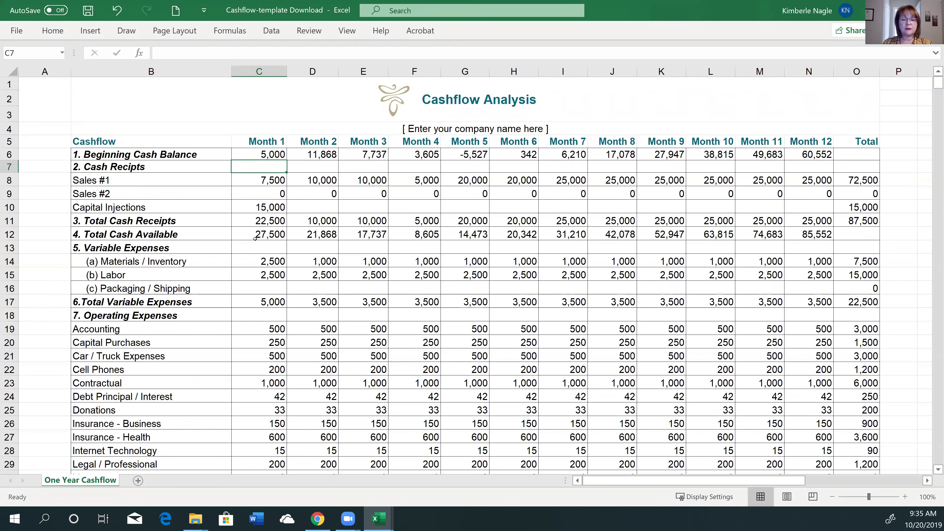
# Check the Month 1 Capital Injections entry against the Month 5 Beginning Cash Balance
pyautogui.press('Down')
pyautogui.press('Down')
pyautogui.press('Down')
pyautogui.press('Down')
pyautogui.press('Up')
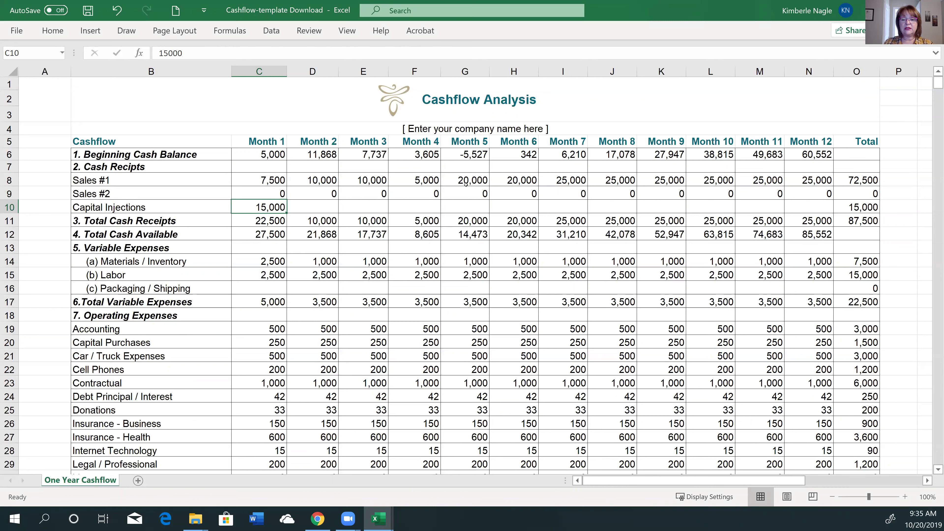
pyautogui.click(474, 154)
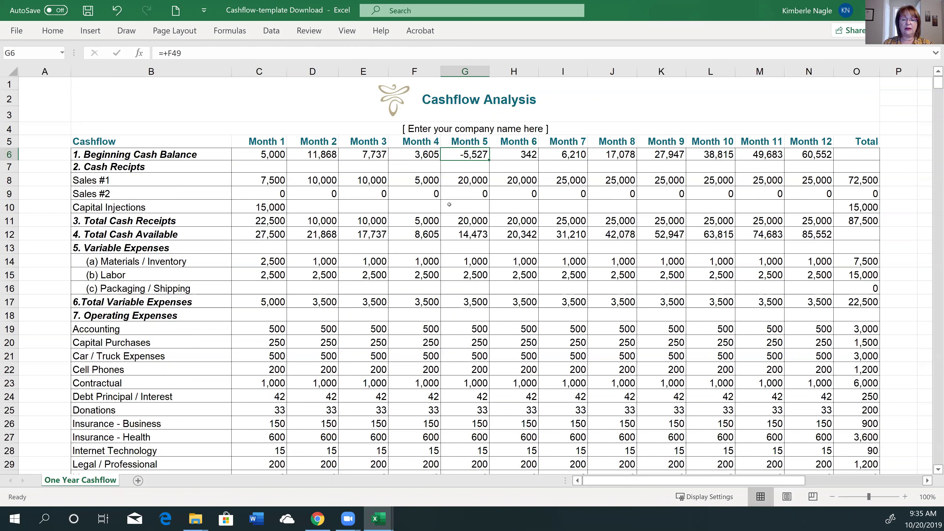
pyautogui.click(276, 203)
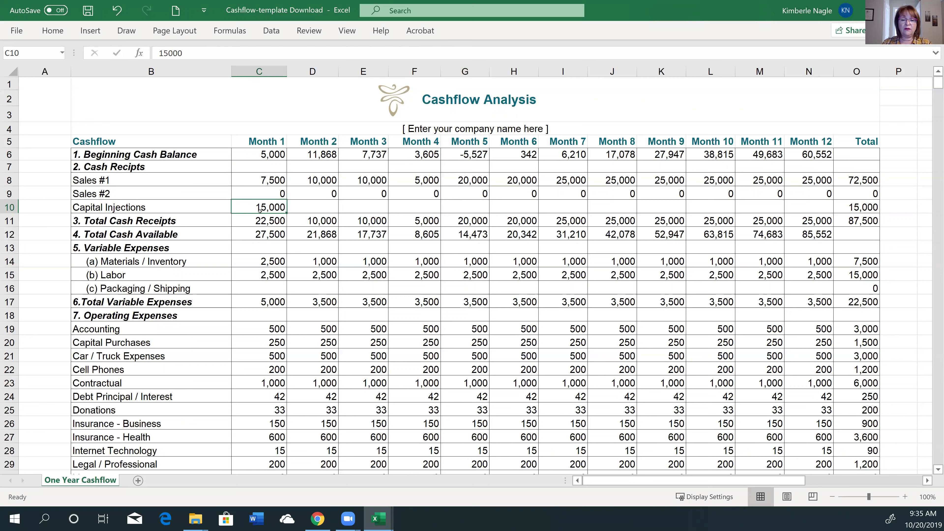
# Compare the Sales #1 figures across the first four months, ending on Month 4
pyautogui.press('Up')
pyautogui.press('Up')
pyautogui.press('Right')
pyautogui.press('Right')
pyautogui.press('Right')
pyautogui.press('Right')
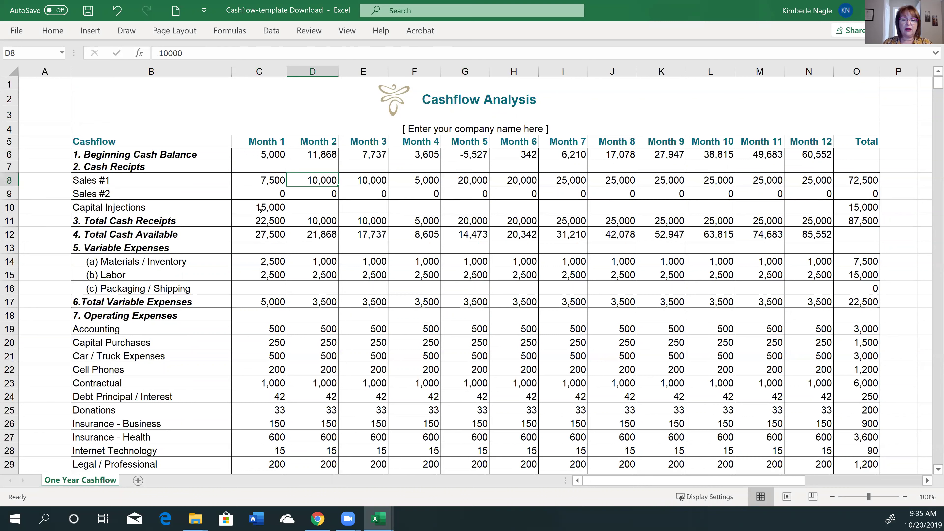
pyautogui.press('Left')
pyautogui.press('Left')
pyautogui.press('Left')
pyautogui.press('Left')
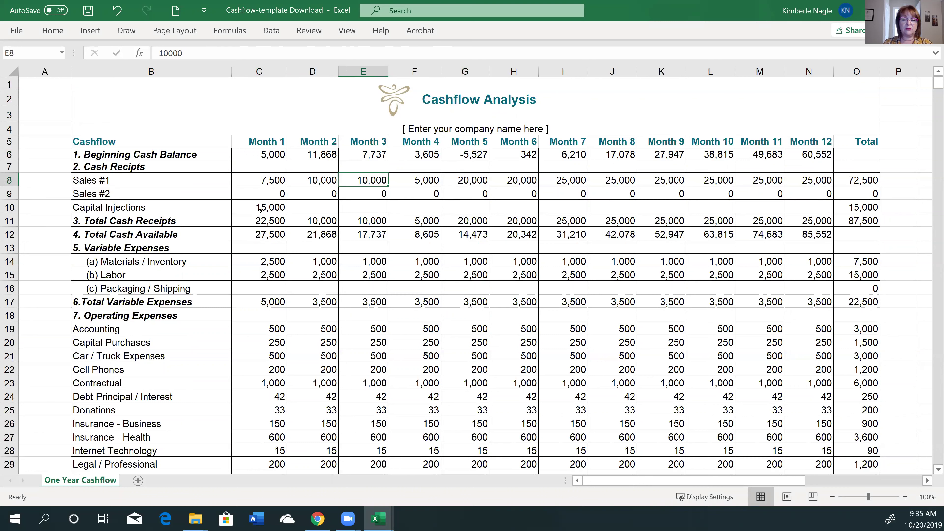
pyautogui.press('Right')
pyautogui.press('Right')
pyautogui.press('Right')
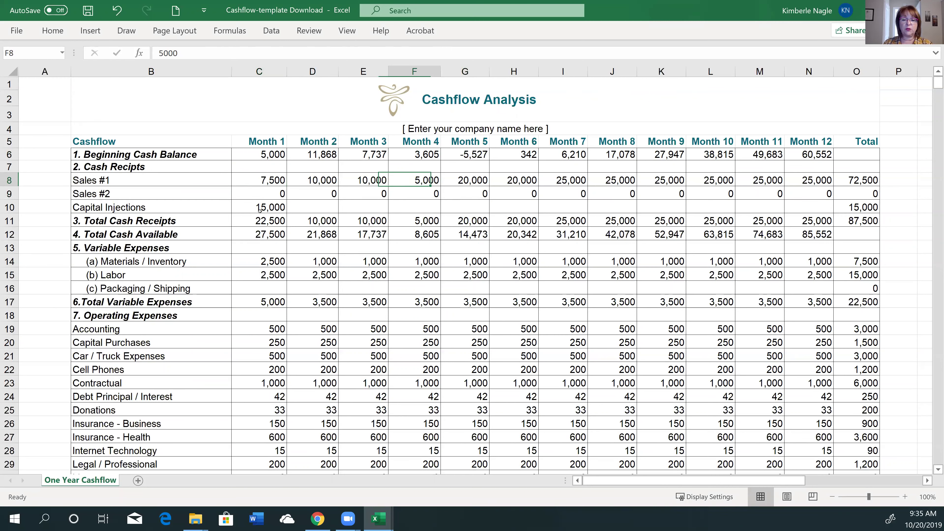
# Look down the Month 4 column from the Sales #1 row through the operating expenses to the first other-expense row
pyautogui.press('Down')
pyautogui.press('Down')
pyautogui.press('Down')
pyautogui.press('Down')
pyautogui.press('Down')
pyautogui.press('Down')
pyautogui.press('Down')
pyautogui.press('Down')
pyautogui.press('Down')
pyautogui.press('Down')
pyautogui.press('Down')
pyautogui.press('Down')
pyautogui.press('Down')
pyautogui.press('Down')
pyautogui.press('Down')
pyautogui.press('Down')
pyautogui.press('Down')
pyautogui.press('Down')
pyautogui.press('Down')
pyautogui.press('Down')
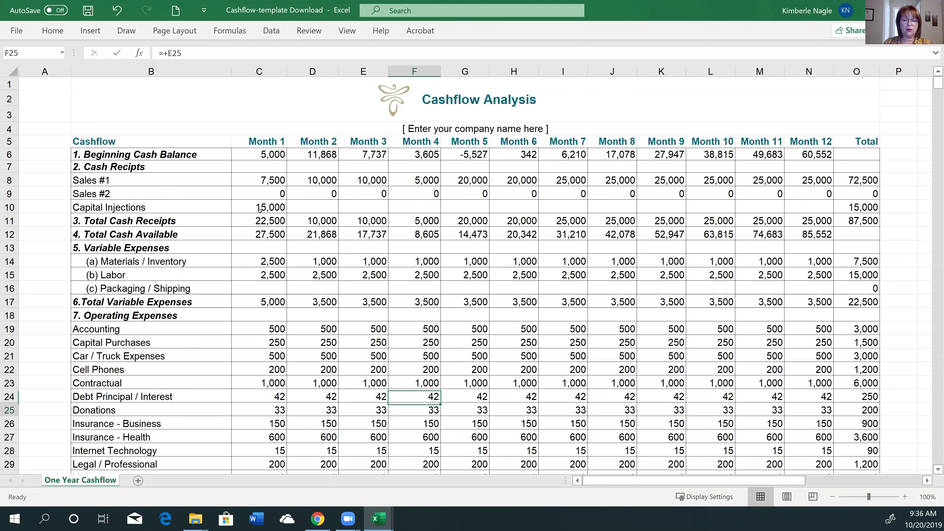
pyautogui.press('Down')
pyautogui.press('Down')
pyautogui.press('Down')
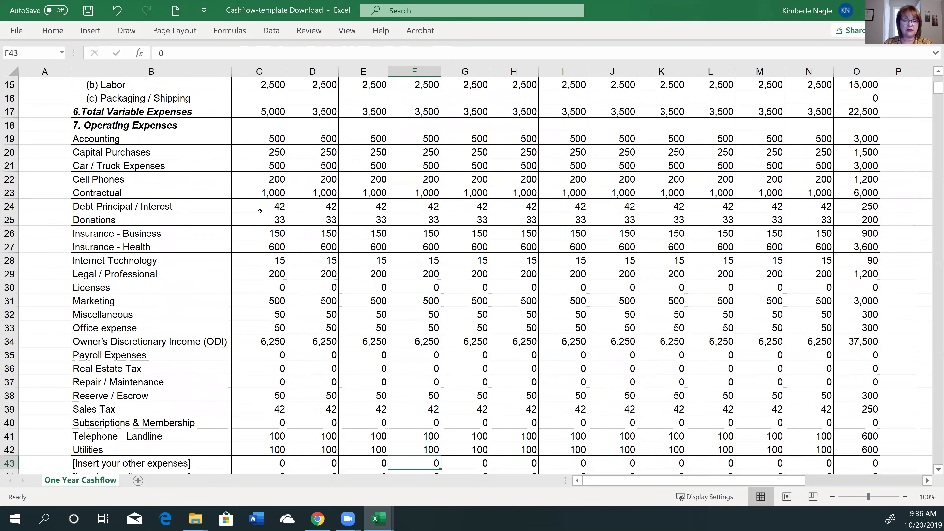
# Look back up the Month 4 column from the other-expense rows to the cash receipts
pyautogui.press('Up')
pyautogui.press('Up')
pyautogui.press('Up')
pyautogui.press('Up')
pyautogui.press('Up')
pyautogui.press('Up')
pyautogui.press('Up')
pyautogui.press('Up')
pyautogui.press('Up')
pyautogui.press('Up')
pyautogui.press('Up')
pyautogui.press('Up')
pyautogui.press('Up')
pyautogui.press('Up')
pyautogui.press('Up')
pyautogui.press('Up')
pyautogui.press('Up')
pyautogui.press('Up')
pyautogui.press('Up')
pyautogui.press('Up')
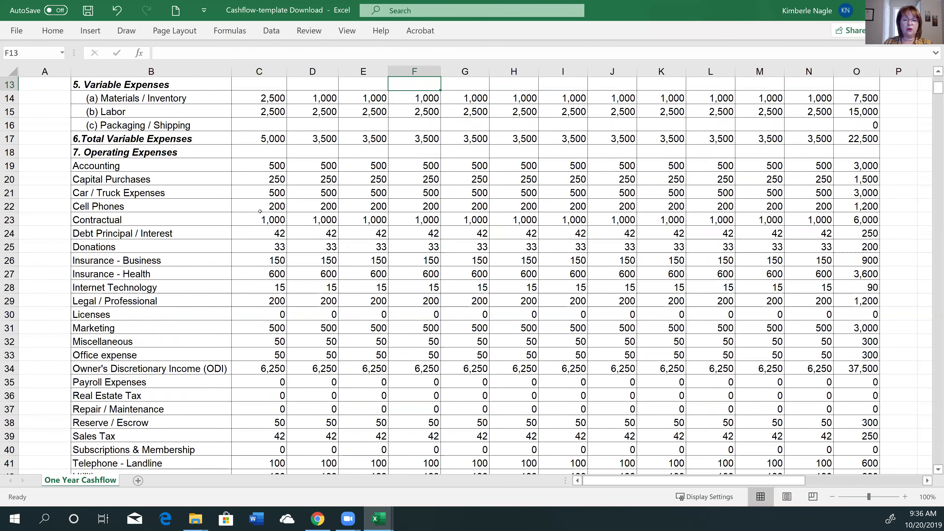
# Set the Month 1 Capital Injections amount to 25000
pyautogui.click(269, 206)
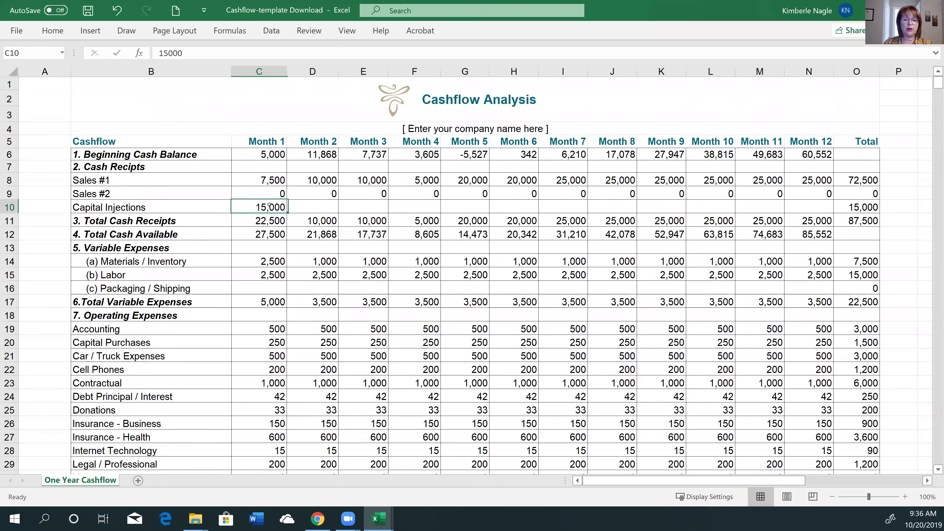
pyautogui.write('2500')
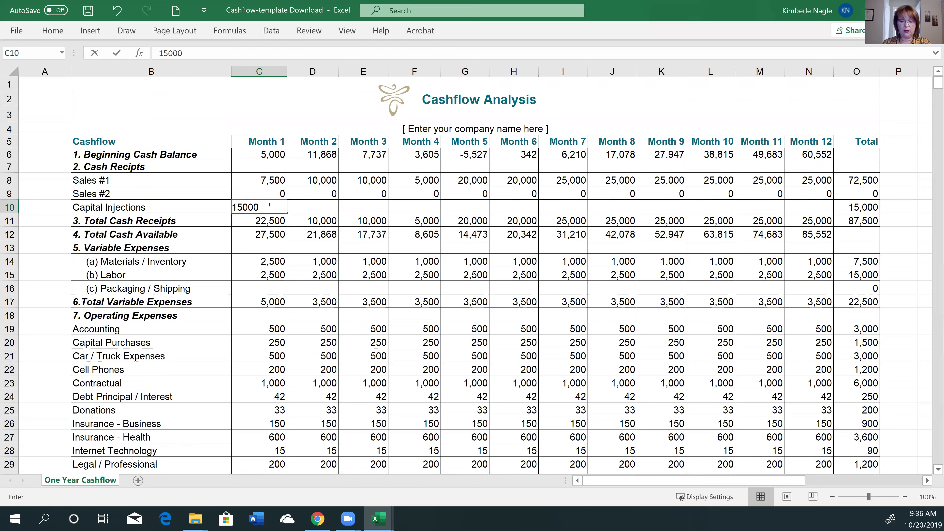
pyautogui.write('0')
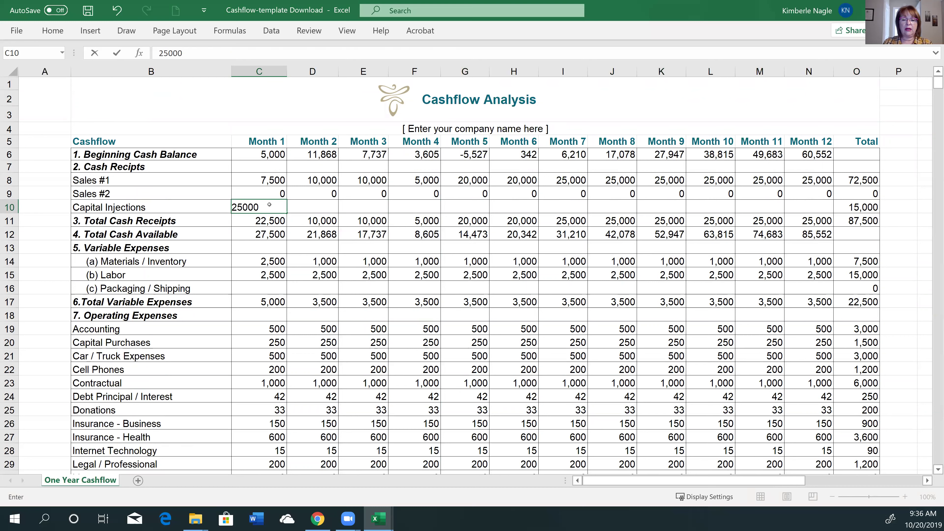
pyautogui.press('Return')
# Inspect the Month 1 Debt Principal / Interest entry and go back to the Month 1 Capital Injections
pyautogui.press('Down')
pyautogui.press('Down')
pyautogui.press('Down')
pyautogui.press('Down')
pyautogui.press('Down')
pyautogui.press('Down')
pyautogui.press('Down')
pyautogui.press('Down')
pyautogui.press('Down')
pyautogui.press('Down')
pyautogui.press('Down')
pyautogui.press('Down')
pyautogui.press('Down')
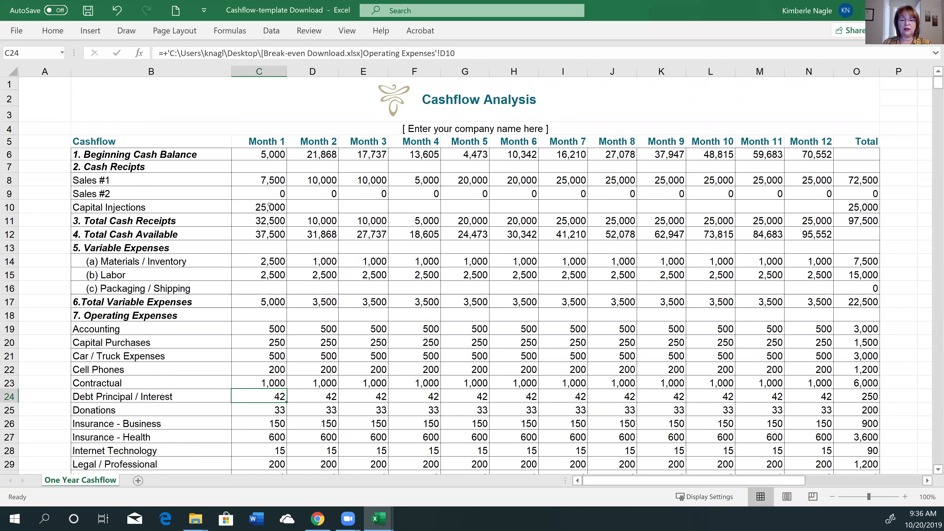
pyautogui.click(321, 209)
pyautogui.press('Left')
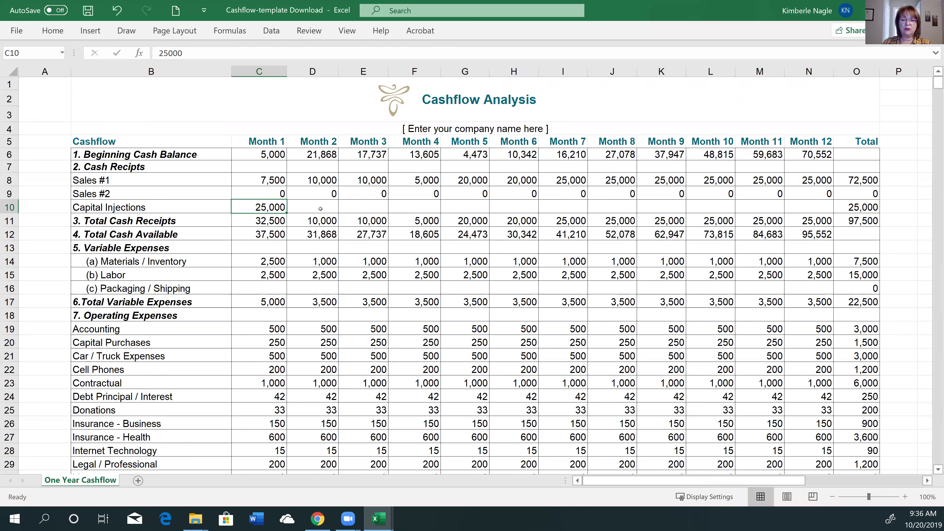
# Look down the Month 1 expenses from Capital Injections to Owner's Discretionary Income and inspect its linked formula
pyautogui.press('Down')
pyautogui.press('Down')
pyautogui.press('Down')
pyautogui.press('Down')
pyautogui.press('Down')
pyautogui.press('Down')
pyautogui.press('Down')
pyautogui.press('Down')
pyautogui.press('Down')
pyautogui.press('Down')
pyautogui.press('Down')
pyautogui.press('Down')
pyautogui.press('Down')
pyautogui.press('Down')
pyautogui.press('Down')
pyautogui.press('Down')
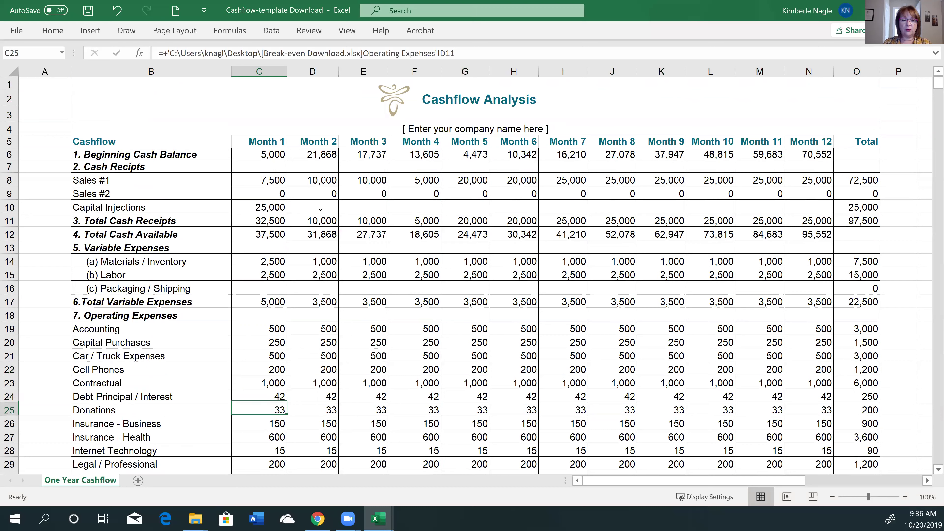
pyautogui.press('Down')
pyautogui.press('Down')
pyautogui.press('Down')
pyautogui.press('Down')
pyautogui.press('Down')
pyautogui.press('Down')
pyautogui.press('Down')
pyautogui.press('Down')
pyautogui.press('Down')
# Look back up the Month 1 column from Owner's Discretionary Income through the operating expenses
pyautogui.press('Up')
pyautogui.press('Up')
pyautogui.press('Up')
pyautogui.press('Up')
pyautogui.press('Up')
pyautogui.press('Up')
pyautogui.press('Up')
pyautogui.press('Up')
pyautogui.press('Up')
pyautogui.press('Up')
pyautogui.press('Up')
pyautogui.press('Up')
pyautogui.press('Up')
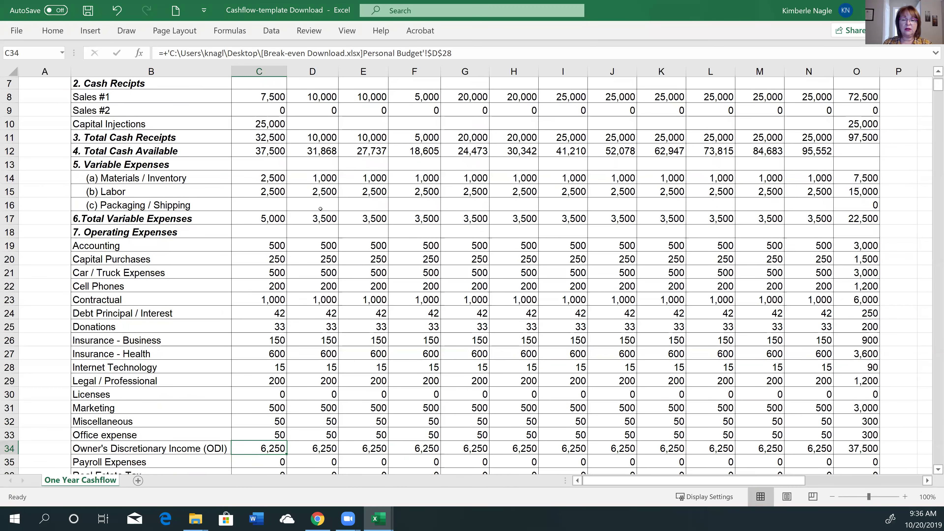
# Rename the Month 1 column heading to "October - Actual" and widen the column to fit the full text
pyautogui.press('Up')
pyautogui.press('Up')
pyautogui.press('Up')
pyautogui.press('Up')
pyautogui.press('Up')
pyautogui.press('Up')
pyautogui.press('Up')
pyautogui.press('Up')
pyautogui.press('Up')
pyautogui.press('Up')
pyautogui.press('Up')
pyautogui.press('Up')
pyautogui.press('Up')
pyautogui.press('Up')
pyautogui.press('Up')
pyautogui.press('Up')
pyautogui.press('Up')
pyautogui.press('Up')
pyautogui.press('Up')
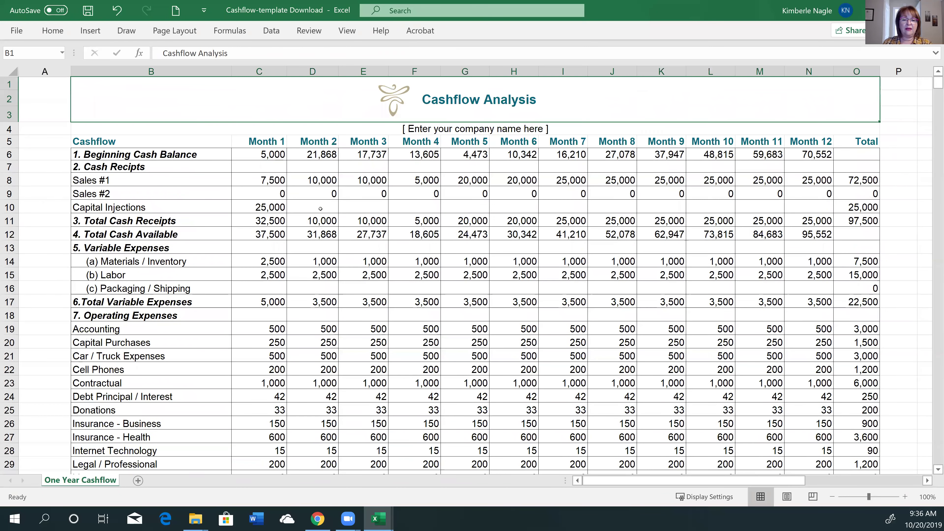
pyautogui.press('Down')
pyautogui.press('Down')
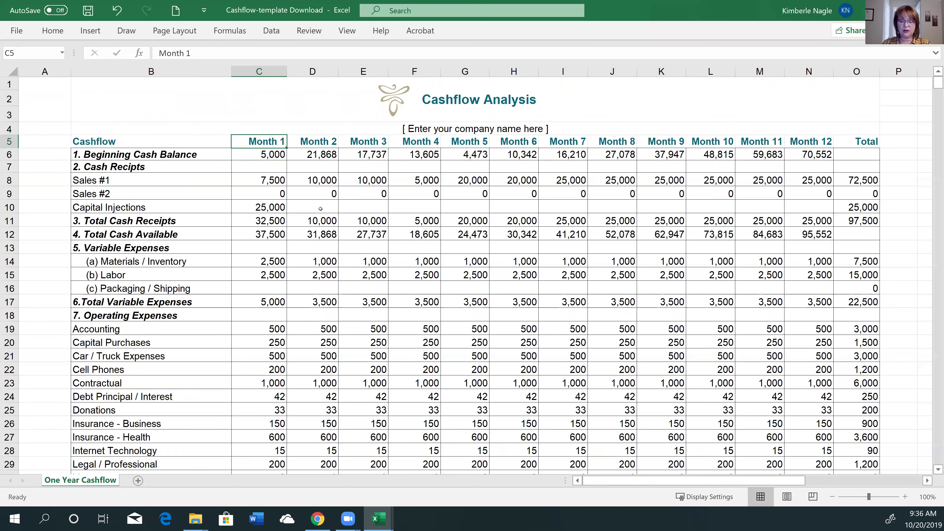
pyautogui.write('October -Actual')
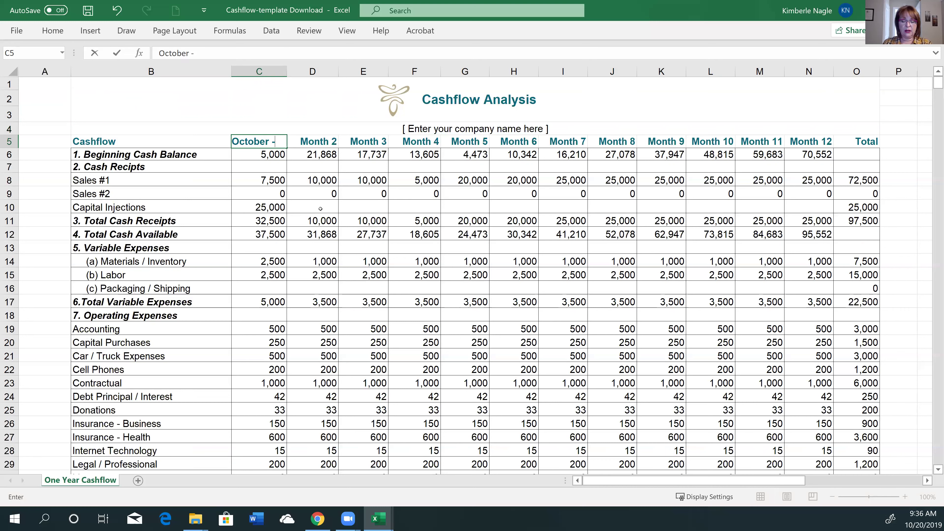
pyautogui.press('BackSpace')
pyautogui.press('BackSpace')
pyautogui.press('BackSpace')
pyautogui.press('BackSpace')
pyautogui.press('BackSpace')
pyautogui.press('BackSpace')
pyautogui.press('BackSpace')
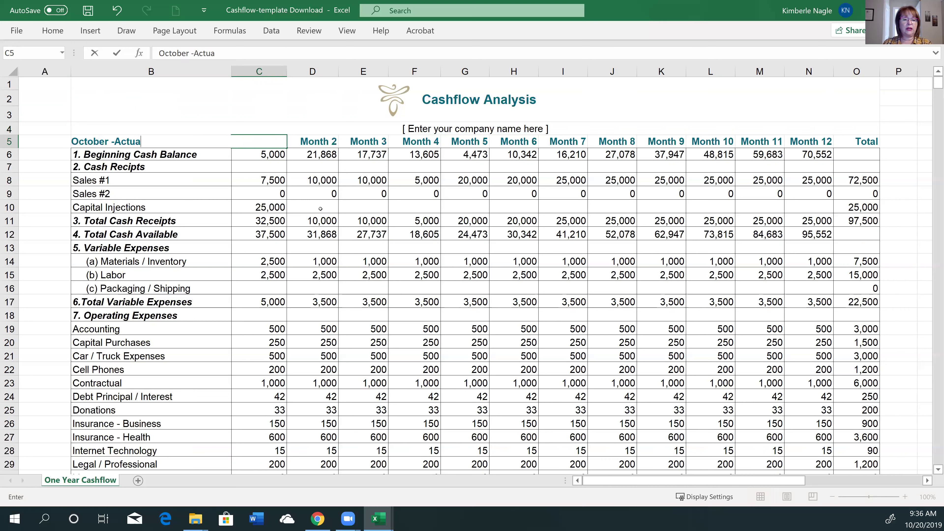
pyautogui.write('- Actual')
pyautogui.press('Return')
pyautogui.press('Up')
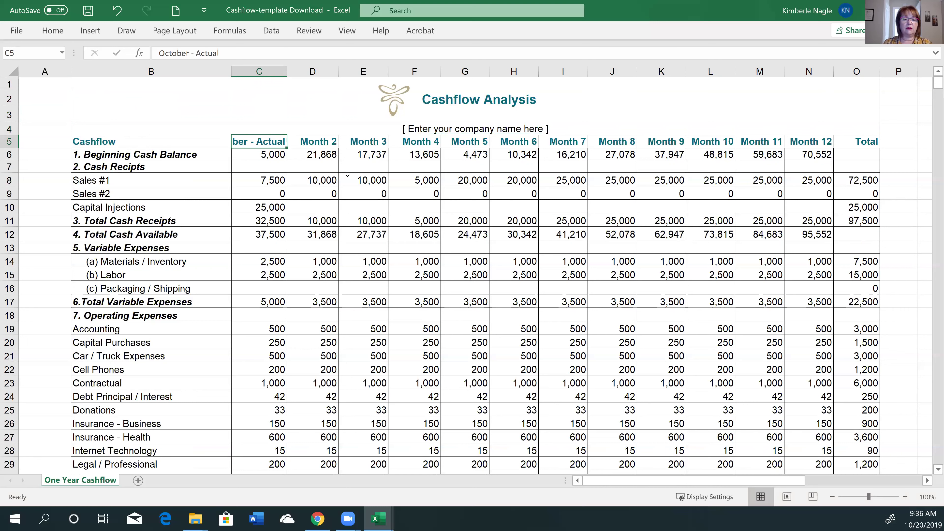
pyautogui.moveTo(287, 73); pyautogui.dragTo(313, 72)
# Set the October - Actual Sales #1 amount to 4500 and its Capital Injections to 15000
pyautogui.click(267, 157)
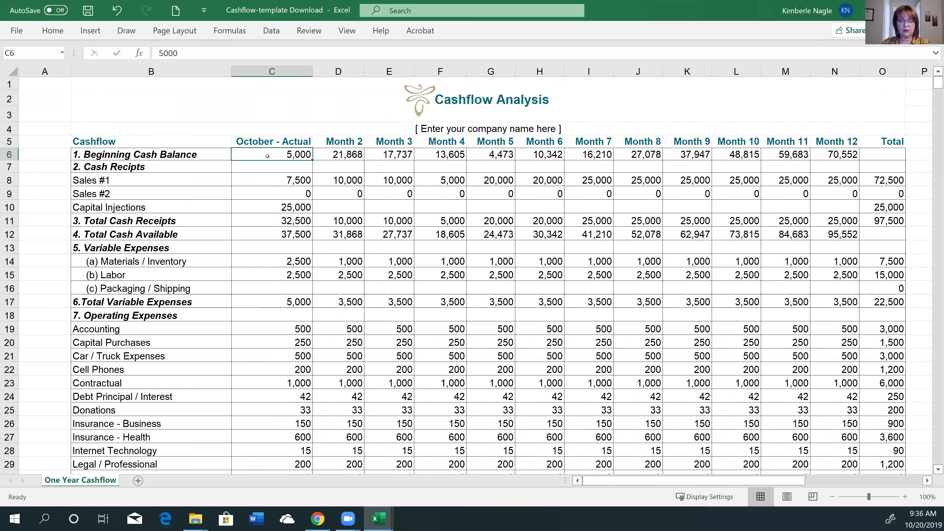
pyautogui.press('Down')
pyautogui.press('Down')
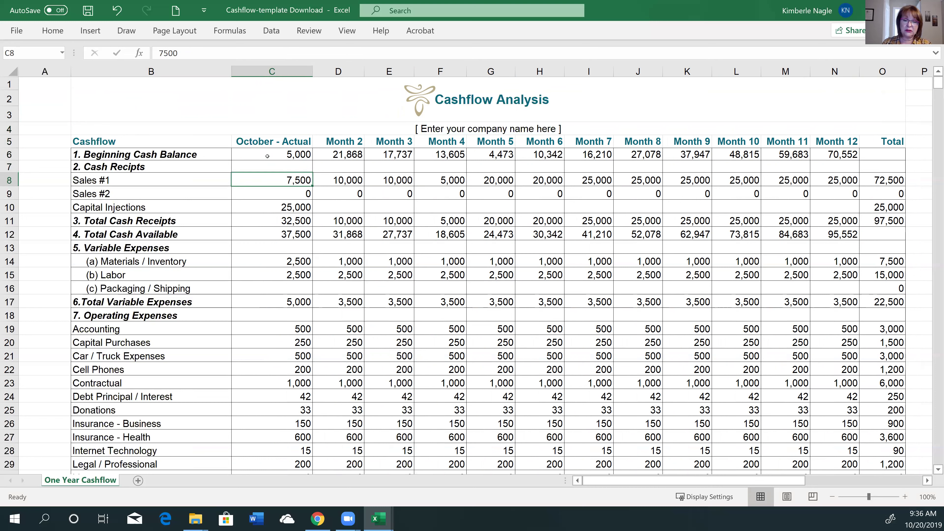
pyautogui.write('4500')
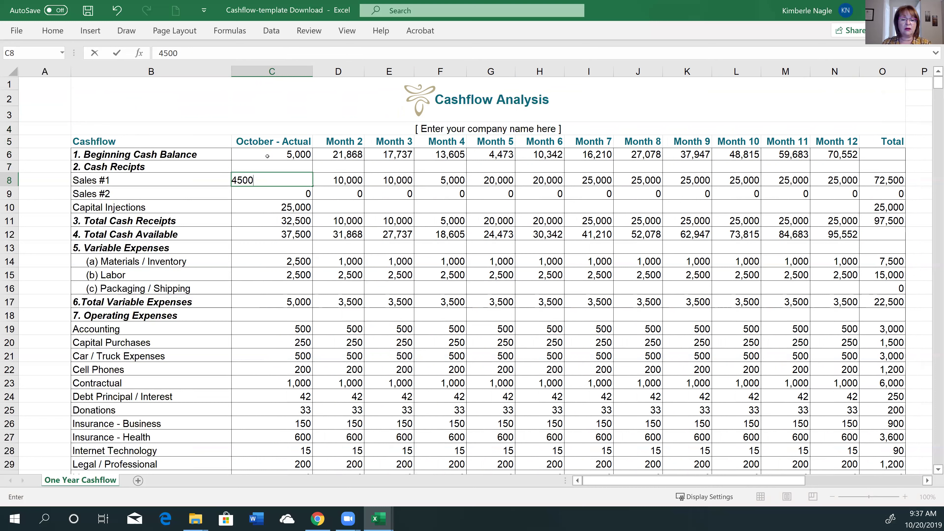
pyautogui.press('Return')
pyautogui.press('Down')
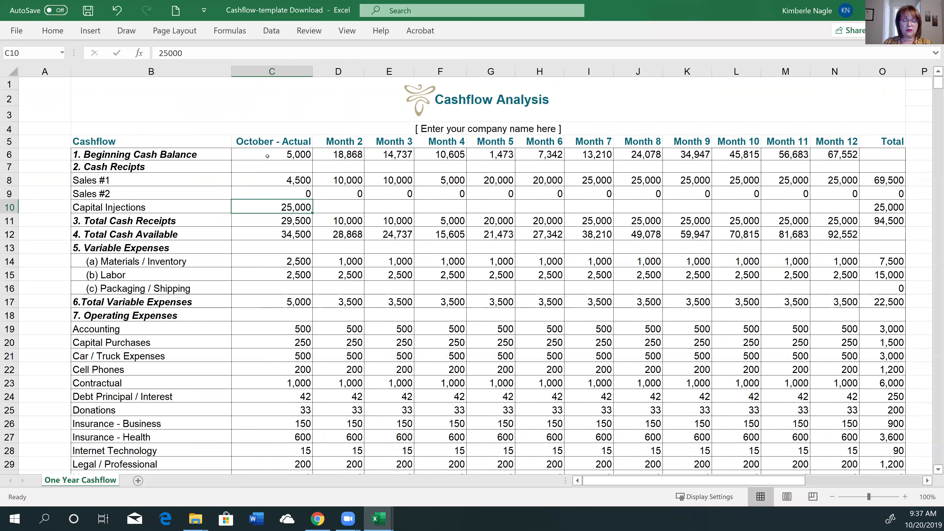
pyautogui.write('15,000')
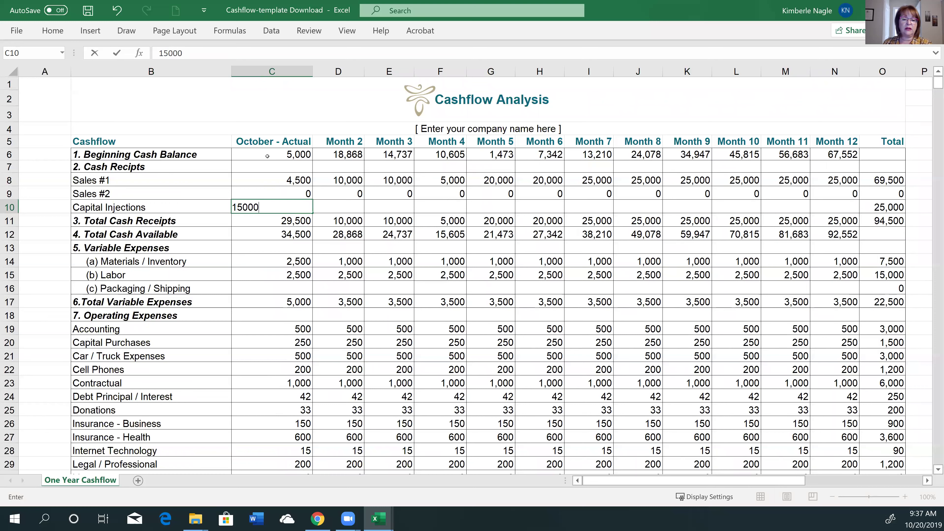
pyautogui.press('Return')
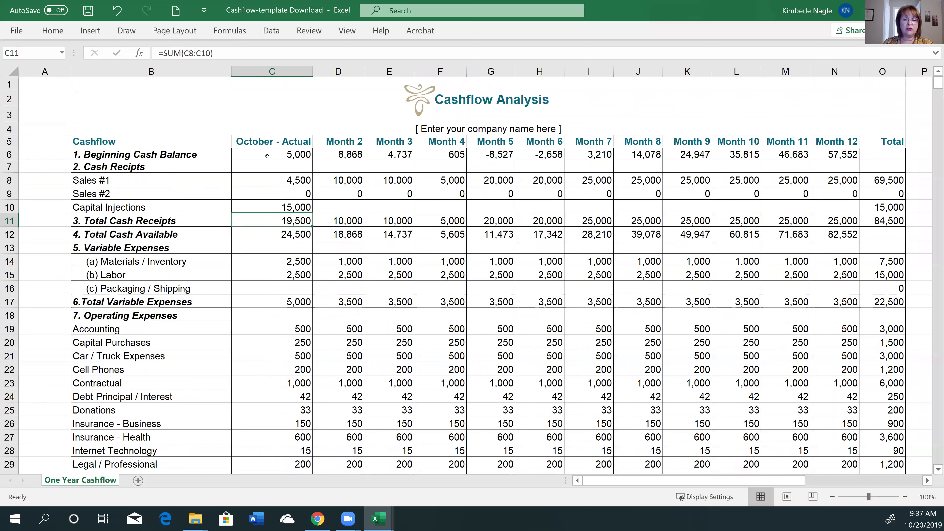
# Look through the October - Actual variable and operating expenses, then back up to its cash receipts
pyautogui.press('Down')
pyautogui.press('Down')
pyautogui.press('Down')
pyautogui.press('Down')
pyautogui.press('Down')
pyautogui.press('Down')
pyautogui.press('Down')
pyautogui.press('Down')
pyautogui.press('Down')
pyautogui.press('Down')
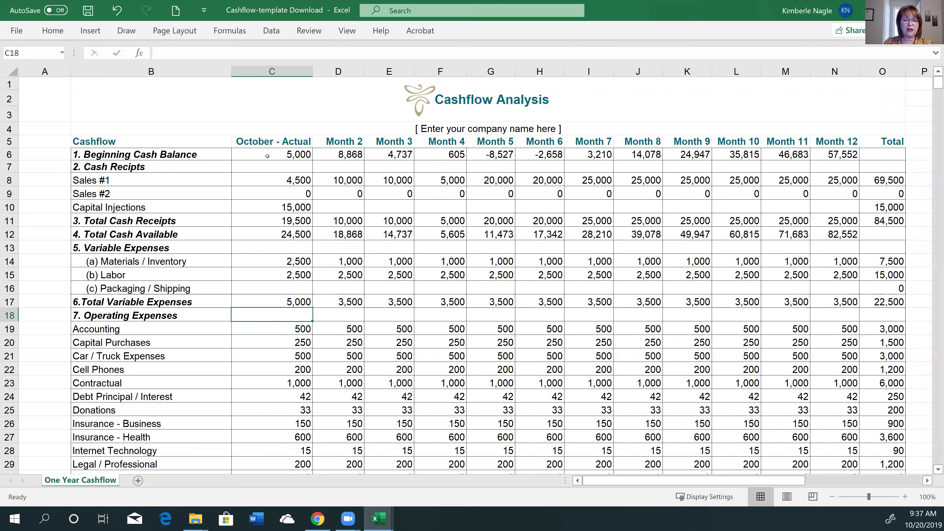
pyautogui.press('Down')
pyautogui.press('Up')
pyautogui.press('Up')
pyautogui.press('Up')
pyautogui.press('Up')
pyautogui.press('Up')
pyautogui.press('Up')
pyautogui.press('Up')
pyautogui.press('Up')
pyautogui.press('Up')
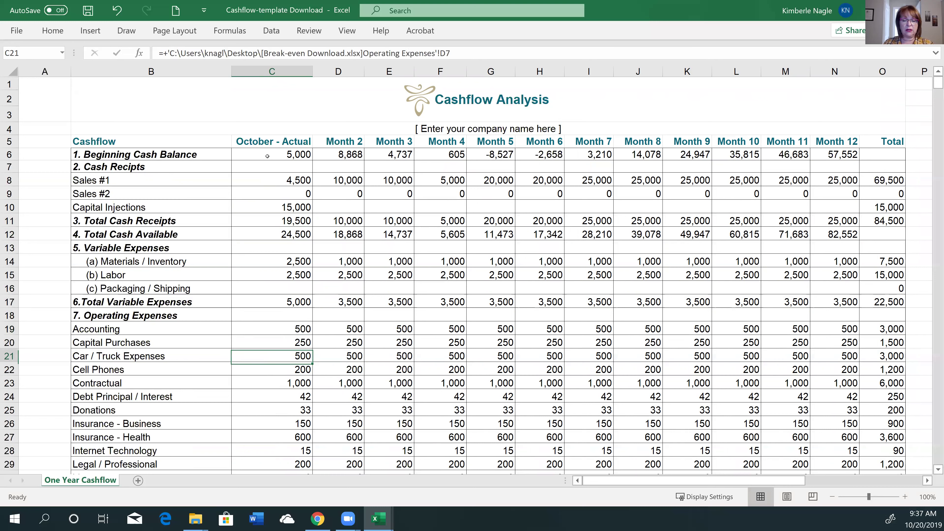
pyautogui.press('Up')
pyautogui.press('Up')
pyautogui.press('Up')
pyautogui.press('Up')
pyautogui.press('Up')
pyautogui.press('Up')
pyautogui.press('Up')
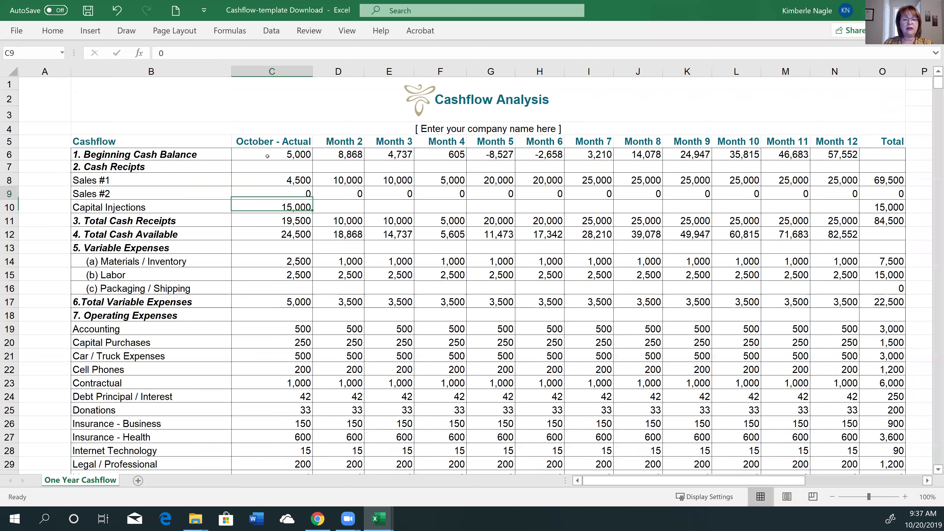
# Inspect the Month 5 Beginning Cash Balance and go back to the October - Actual heading
pyautogui.press('Right')
pyautogui.press('Right')
pyautogui.press('Right')
pyautogui.press('Right')
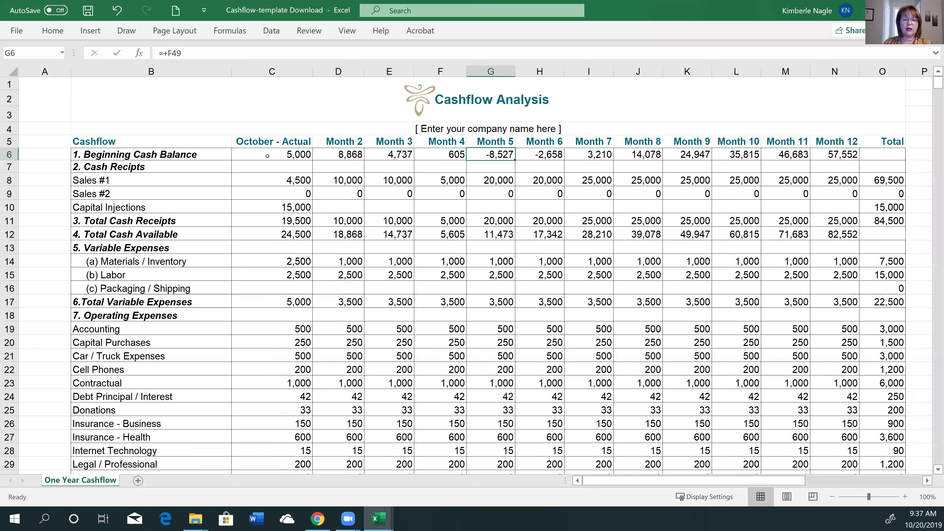
pyautogui.press('Left')
pyautogui.press('Left')
pyautogui.press('Left')
pyautogui.press('Left')
pyautogui.press('Up')
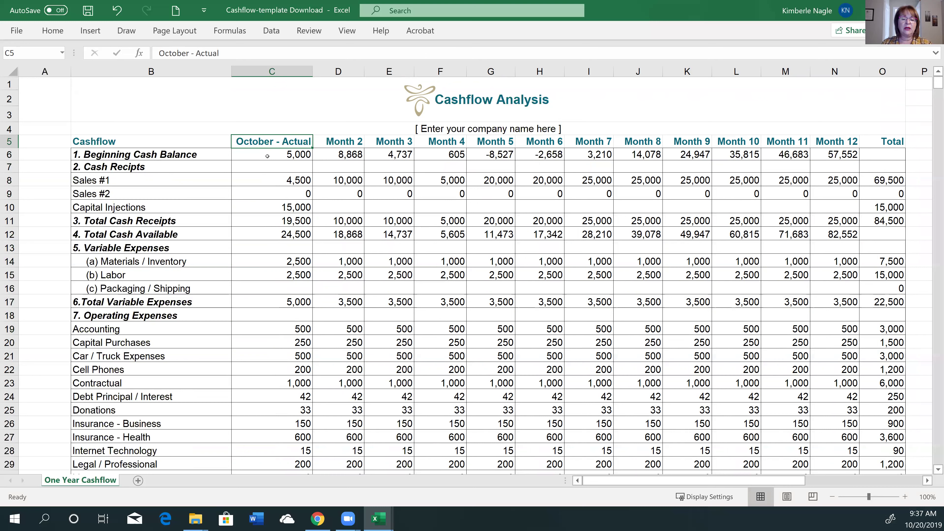
# Look down the October - Actual column from its heading through the operating expenses to the "[Insert your other expenses]" rows
pyautogui.press('Down')
pyautogui.press('Down')
pyautogui.press('Down')
pyautogui.press('Down')
pyautogui.press('Down')
pyautogui.press('Down')
pyautogui.press('Down')
pyautogui.press('Down')
pyautogui.press('Down')
pyautogui.press('Down')
pyautogui.press('Down')
pyautogui.press('Down')
pyautogui.press('Down')
pyautogui.press('Down')
pyautogui.press('Down')
pyautogui.press('Down')
pyautogui.press('Down')
pyautogui.press('Down')
pyautogui.press('Down')
pyautogui.press('Down')
pyautogui.press('Down')
pyautogui.press('Down')
pyautogui.press('Down')
pyautogui.press('Down')
pyautogui.press('Down')
pyautogui.press('Down')
pyautogui.press('Down')
pyautogui.press('Down')
pyautogui.press('Down')
pyautogui.press('Down')
pyautogui.press('Down')
pyautogui.press('Down')
pyautogui.press('Down')
pyautogui.press('Down')
pyautogui.press('Down')
pyautogui.press('Down')
pyautogui.press('Down')
pyautogui.press('Down')
pyautogui.press('Down')
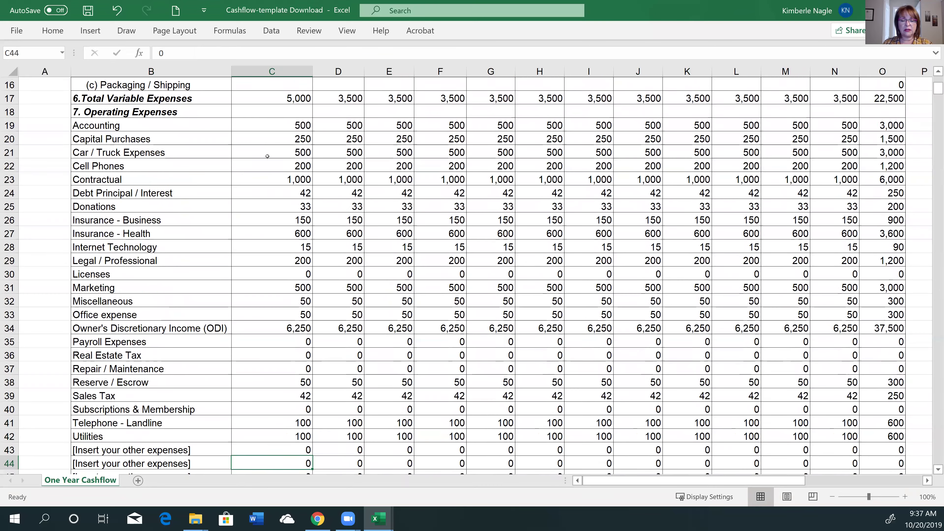
# Look back up the October - Actual column from the "[Insert your other expenses]" rows to the Cashflow Analysis title
pyautogui.press('Up')
pyautogui.press('Up')
pyautogui.press('Up')
pyautogui.press('Up')
pyautogui.press('Up')
pyautogui.press('Up')
pyautogui.press('Up')
pyautogui.press('Up')
pyautogui.press('Up')
pyautogui.press('Up')
pyautogui.press('Up')
pyautogui.press('Up')
pyautogui.press('Up')
pyautogui.press('Up')
pyautogui.press('Up')
pyautogui.press('Up')
pyautogui.press('Up')
pyautogui.press('Up')
pyautogui.press('Up')
pyautogui.press('Up')
pyautogui.press('Up')
pyautogui.press('Up')
pyautogui.press('Up')
pyautogui.press('Up')
pyautogui.press('Up')
pyautogui.press('Up')
pyautogui.press('Up')
pyautogui.press('Up')
pyautogui.press('Up')
pyautogui.press('Up')
pyautogui.press('Up')
pyautogui.press('Up')
pyautogui.press('Up')
pyautogui.press('Up')
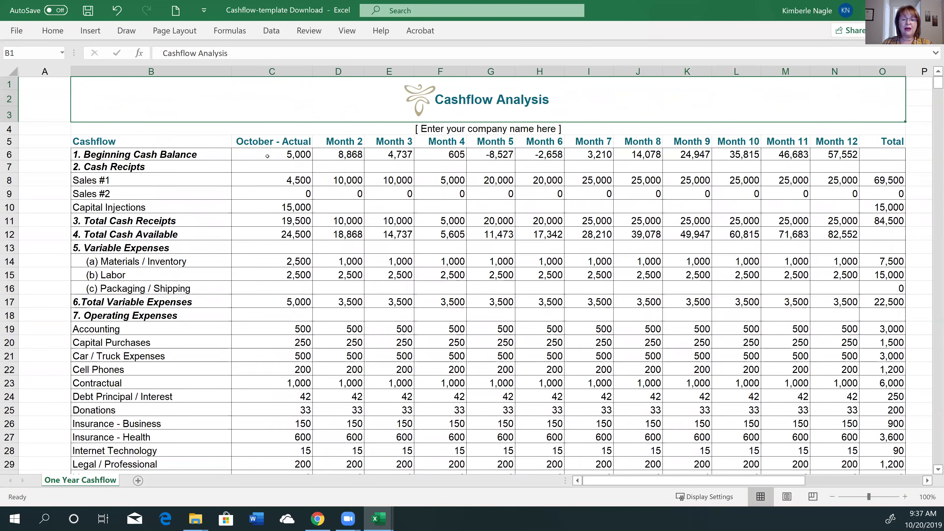